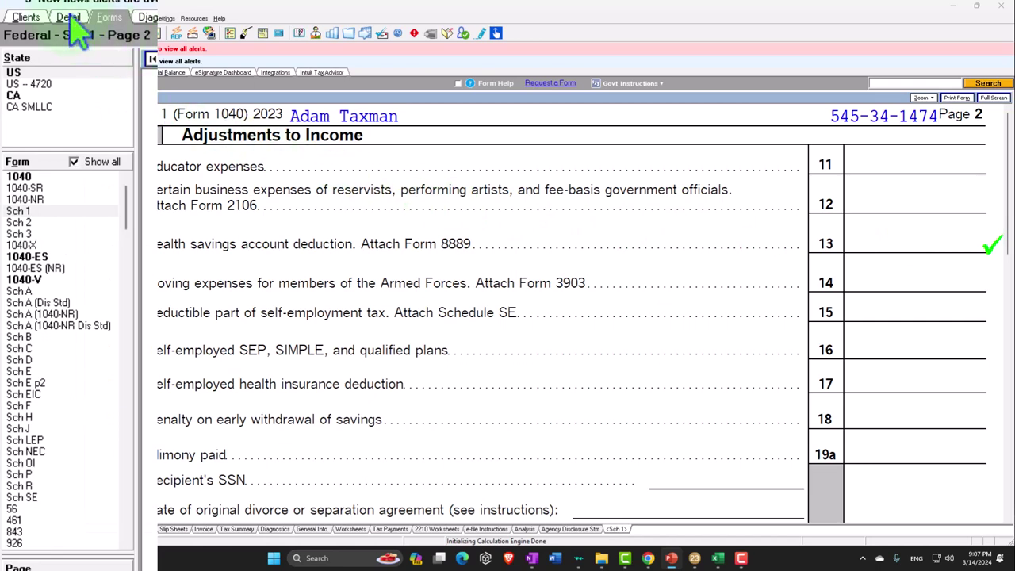
# - In the W-2 wages input, set the box 12a amount for code W, employer contributions to HSA, to 1,000
pyautogui.click(39, 72)
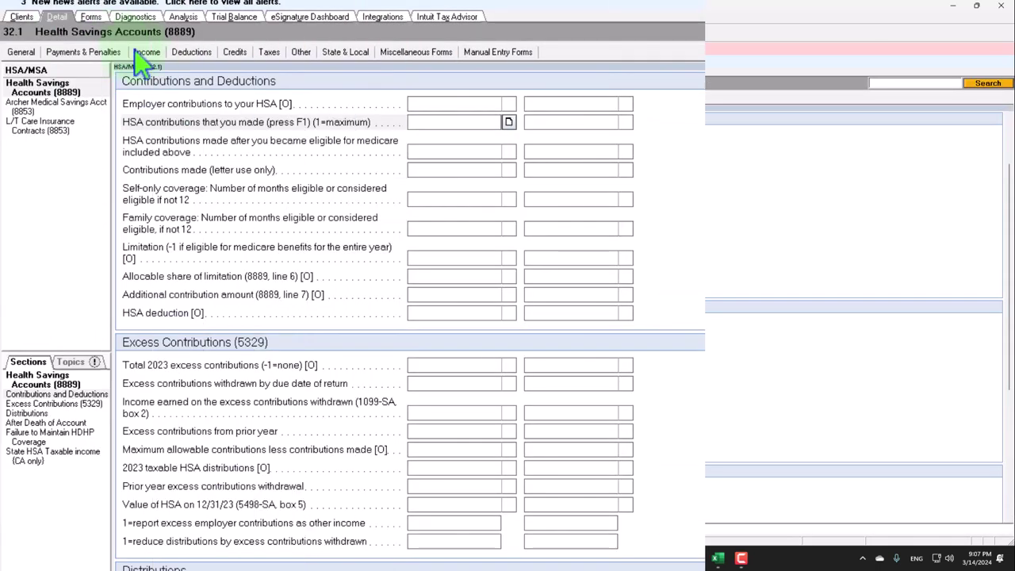
pyautogui.click(141, 59)
pyautogui.click(157, 69)
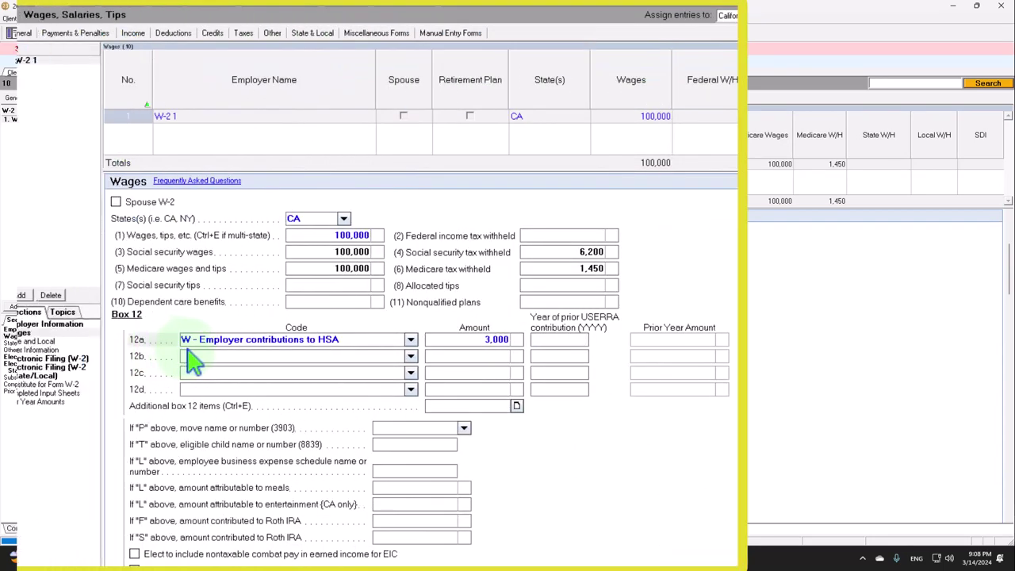
pyautogui.click(466, 341)
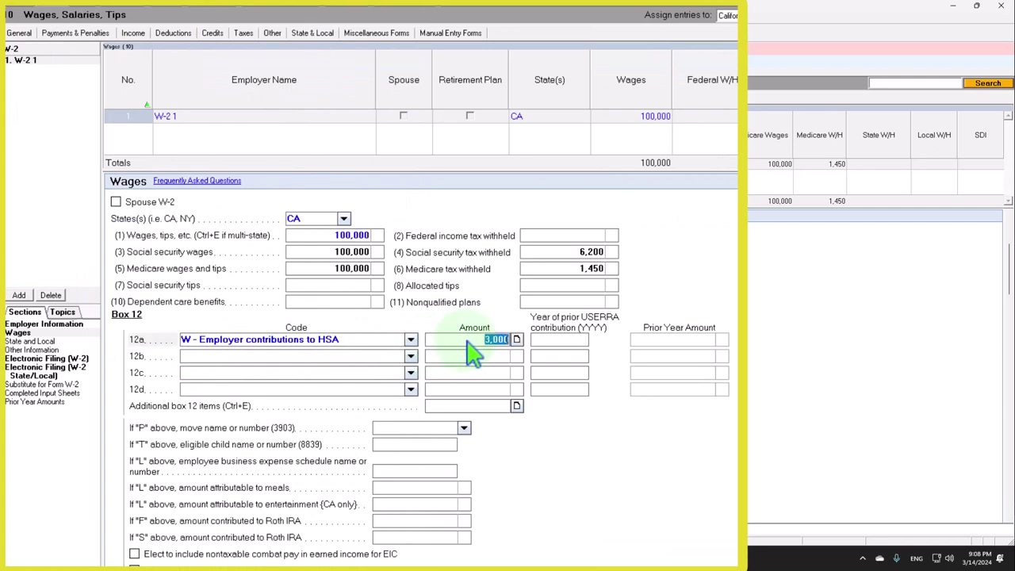
pyautogui.write('1000')
pyautogui.press('Tab')
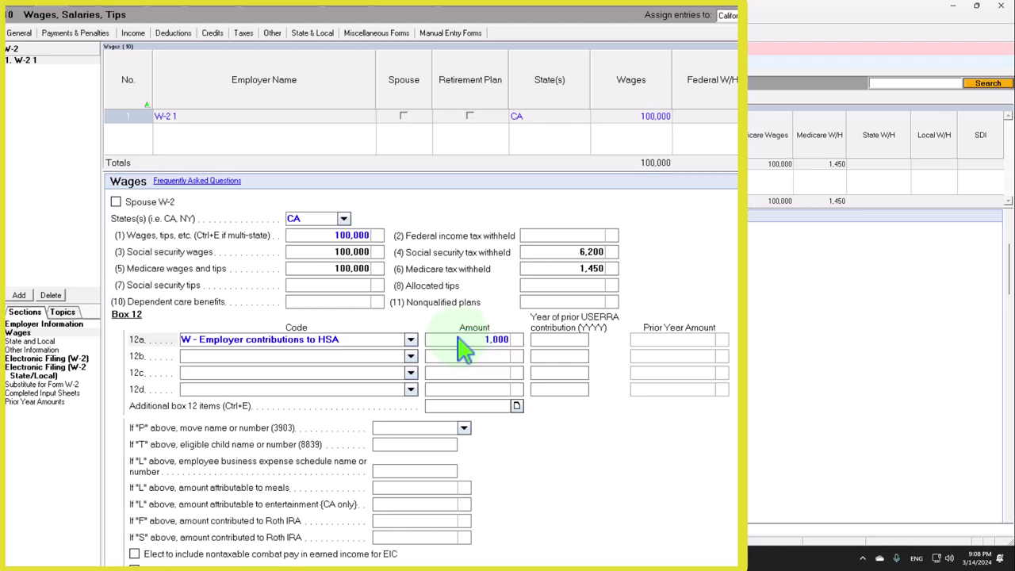
# - Check the health savings account deduction on line 13 of Schedule 1 page 2 and return to the W-2 input
pyautogui.click(87, 15)
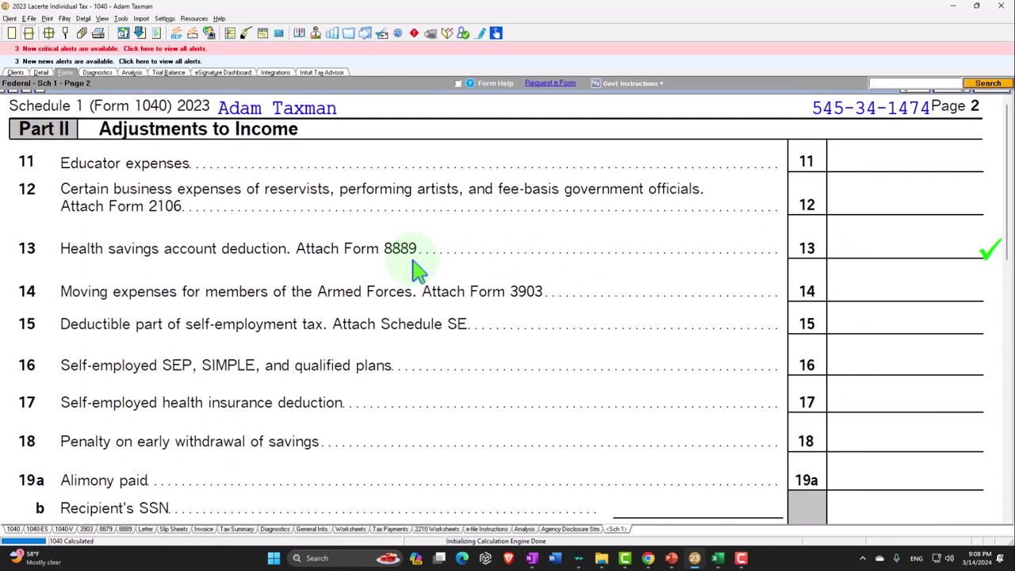
pyautogui.click(4, 191)
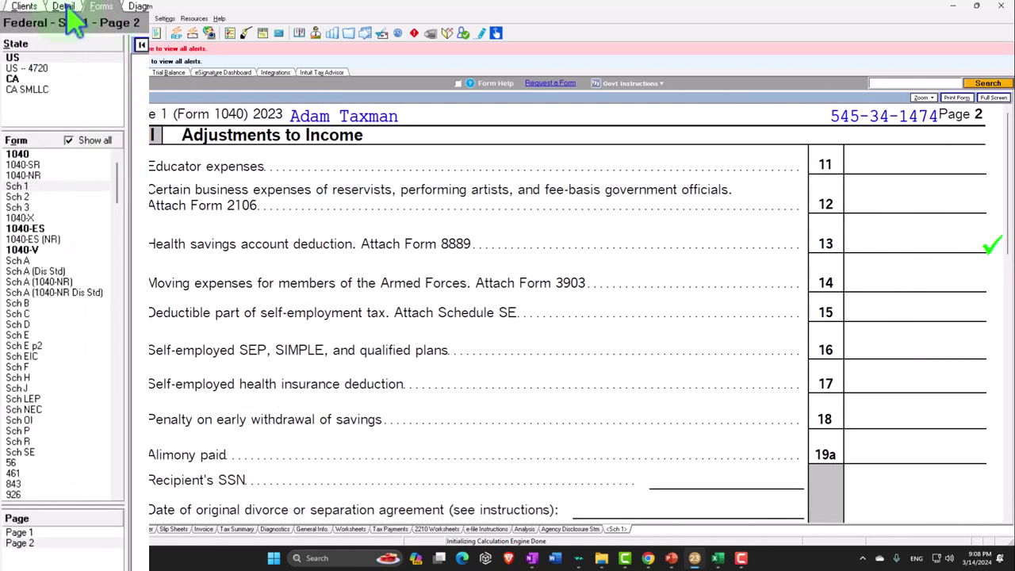
pyautogui.click(41, 72)
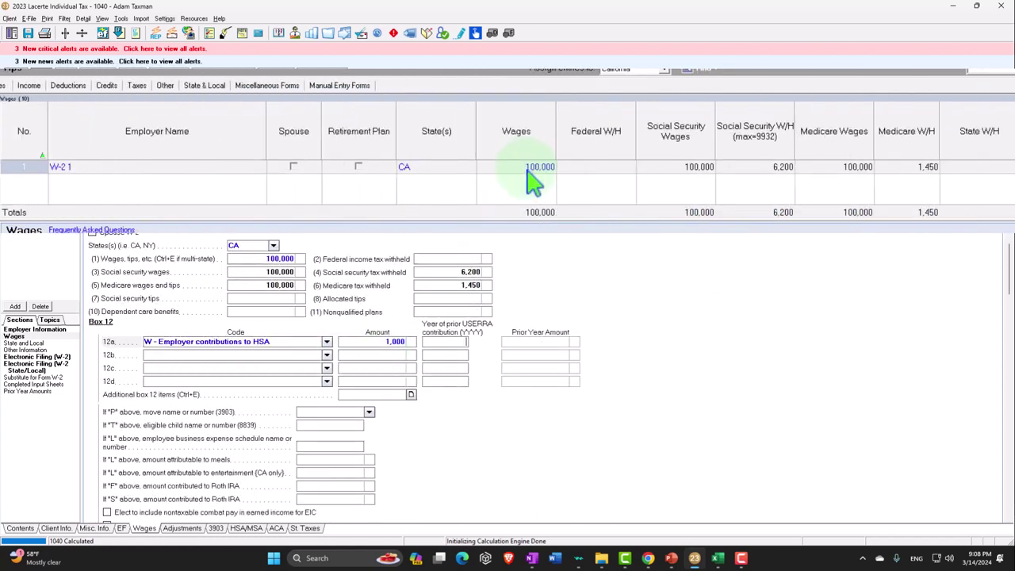
# - Set the W-2 wages to 99,000 and check the Social Security wages, Medicare wages and box 12a amount
pyautogui.click(527, 168)
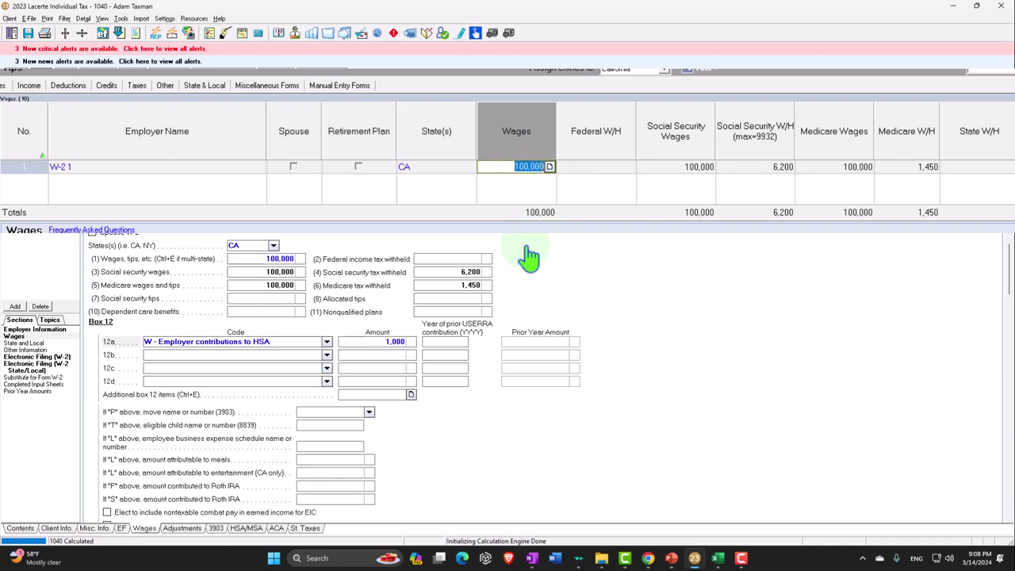
pyautogui.write('99000')
pyautogui.press('Tab')
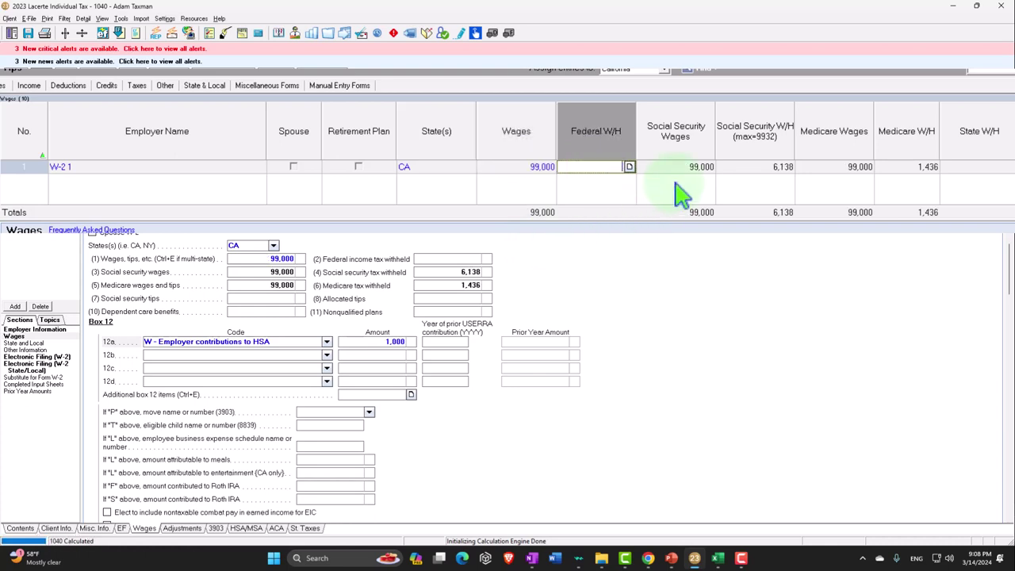
pyautogui.press('Tab')
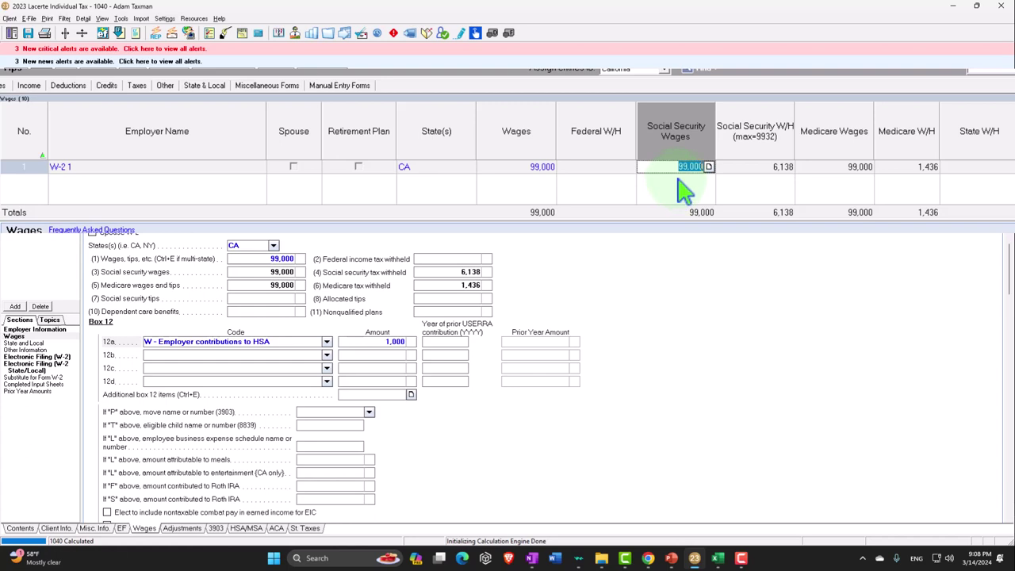
pyautogui.click(851, 176)
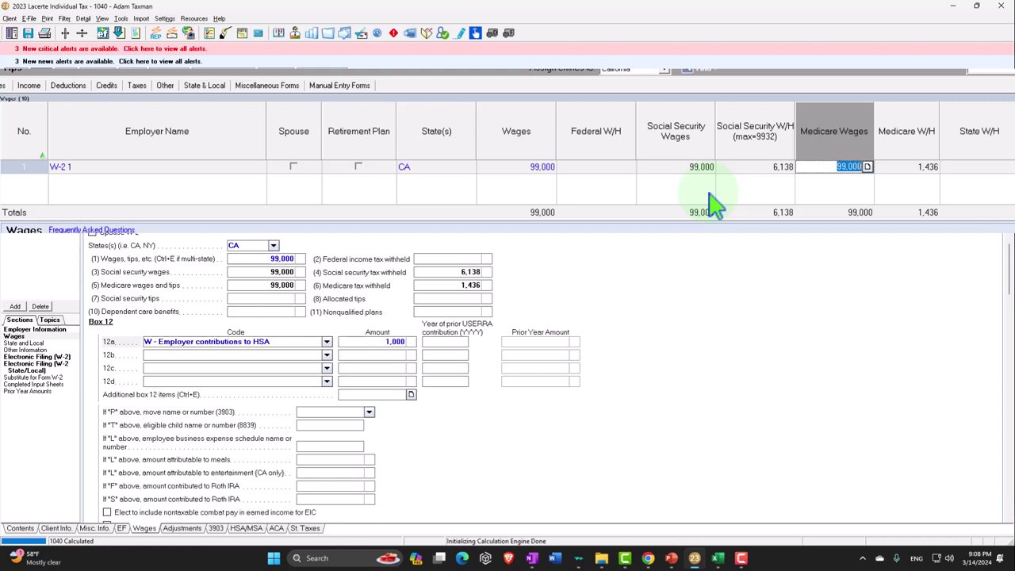
pyautogui.click(518, 170)
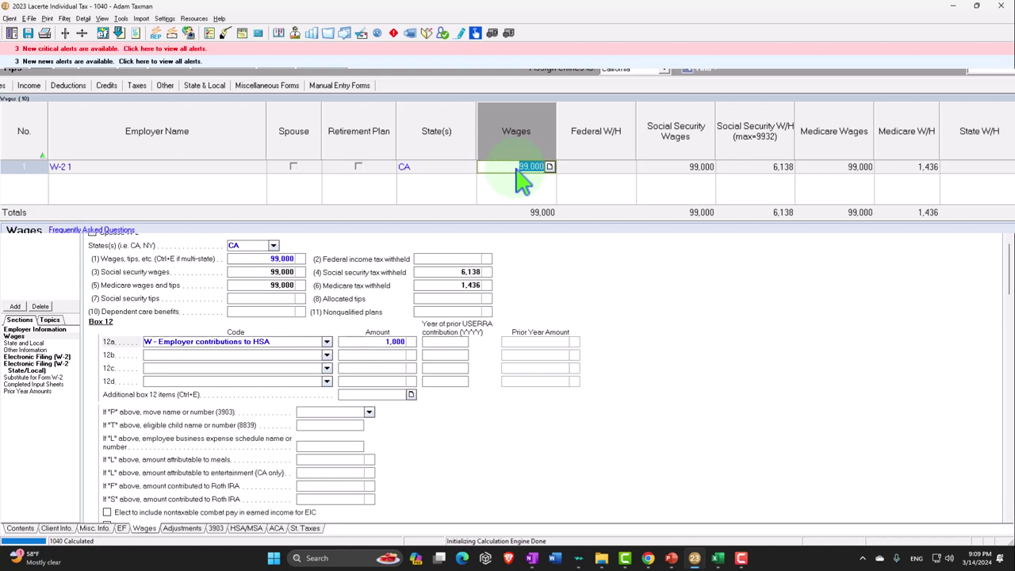
pyautogui.click(397, 356)
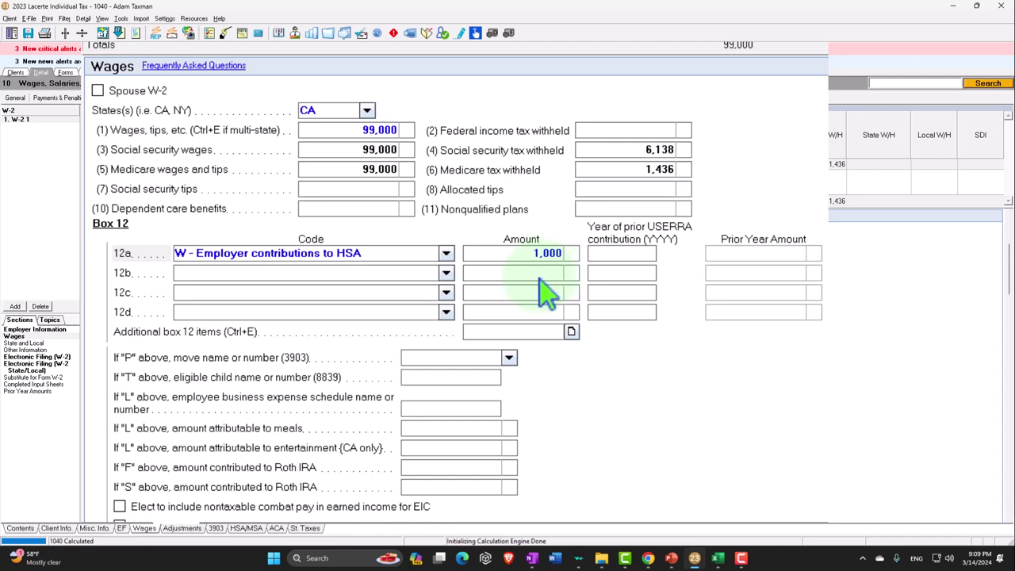
# - Open Form 8889 from the full list of forms and review the HSA contribution and deduction lines in Part I
pyautogui.click(65, 72)
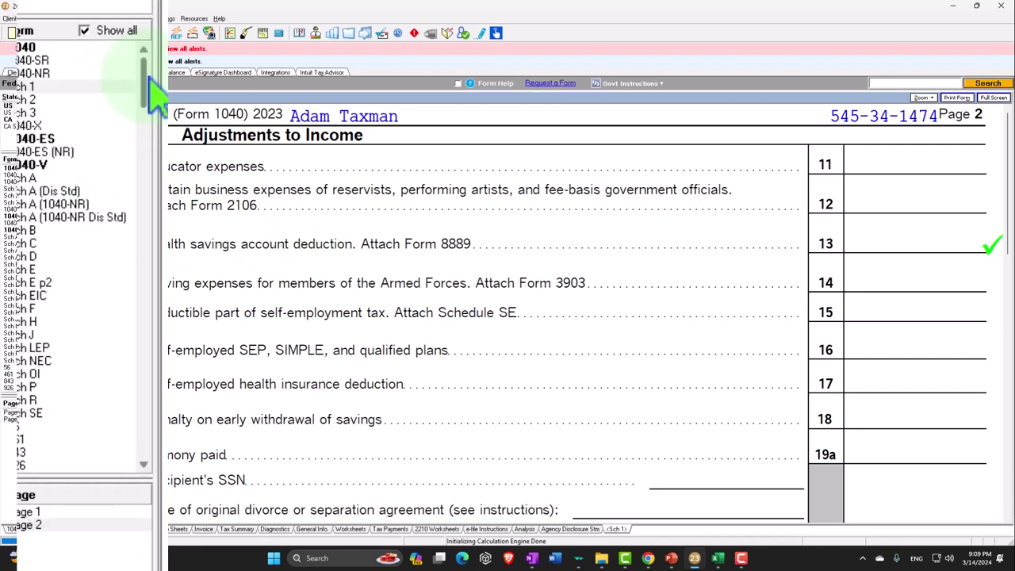
pyautogui.moveTo(141, 80); pyautogui.dragTo(151, 282)
pyautogui.doubleClick(36, 347)
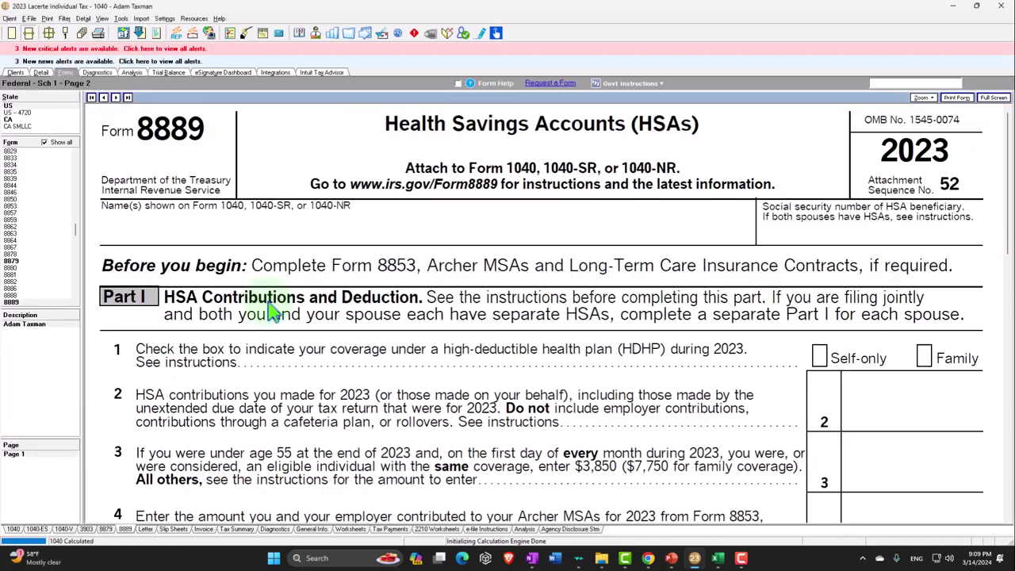
pyautogui.scroll(-2, 517, 353)
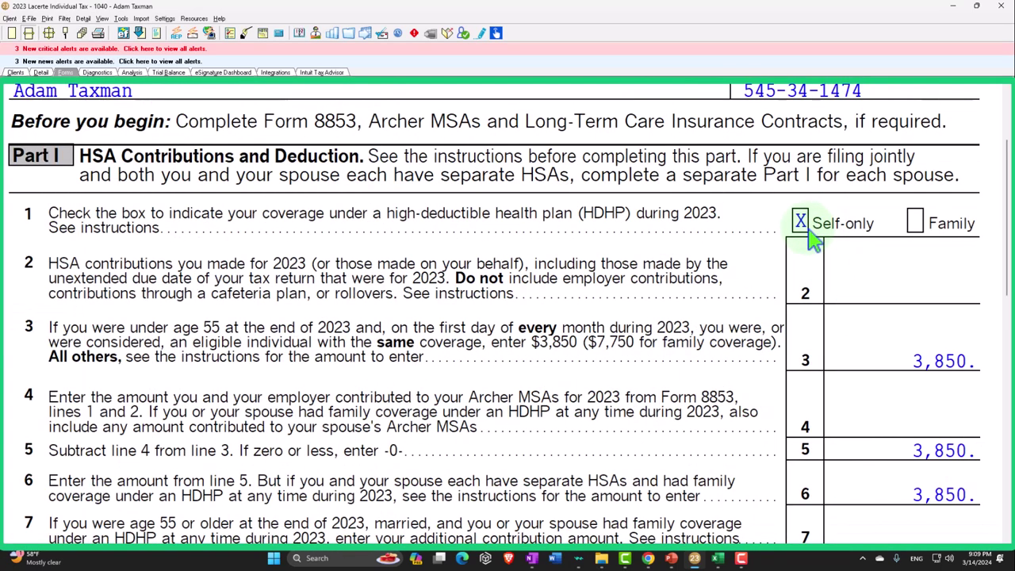
pyautogui.scroll(-2, 813, 238)
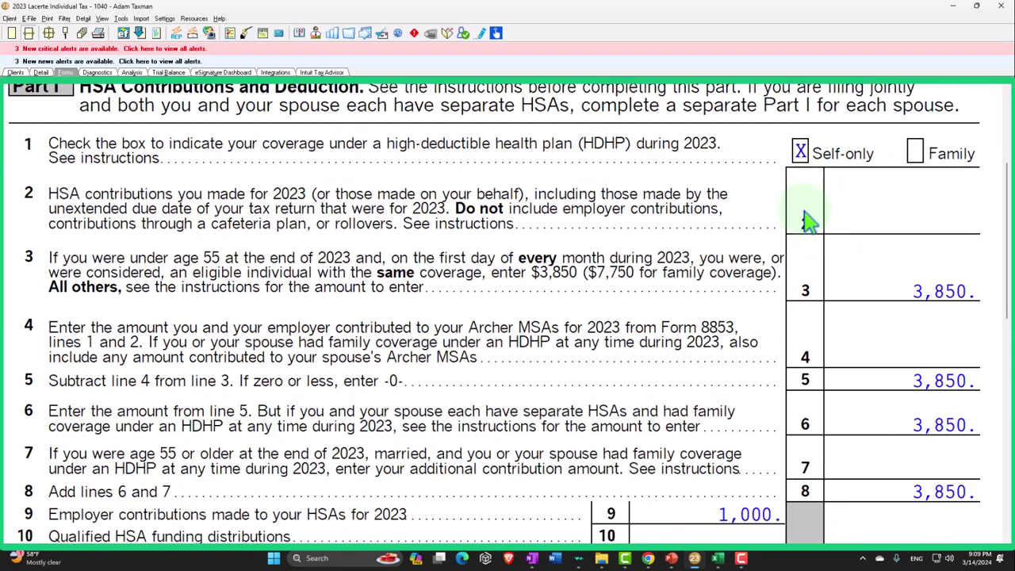
pyautogui.scroll(-4, 807, 222)
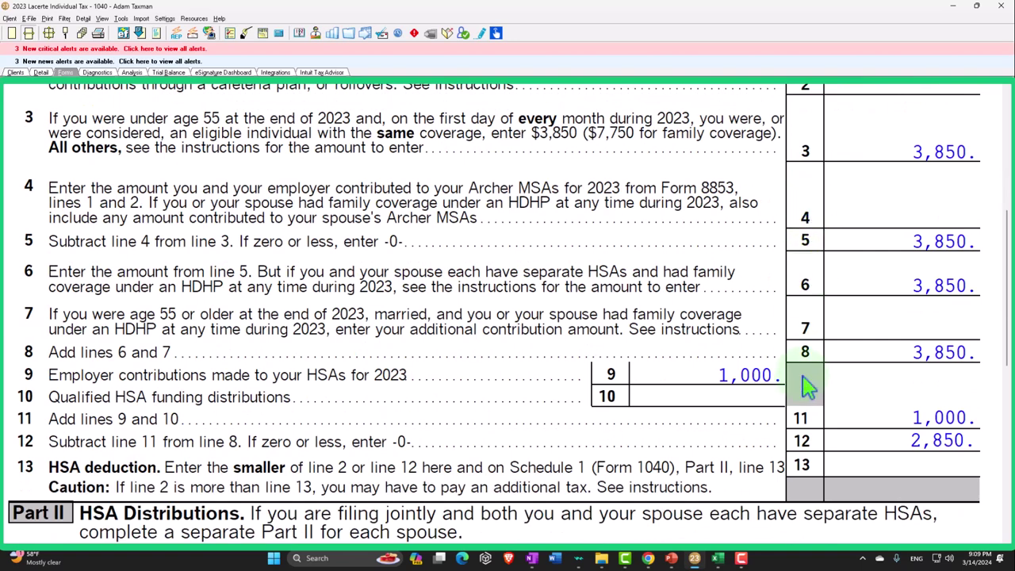
pyautogui.press('Escape')
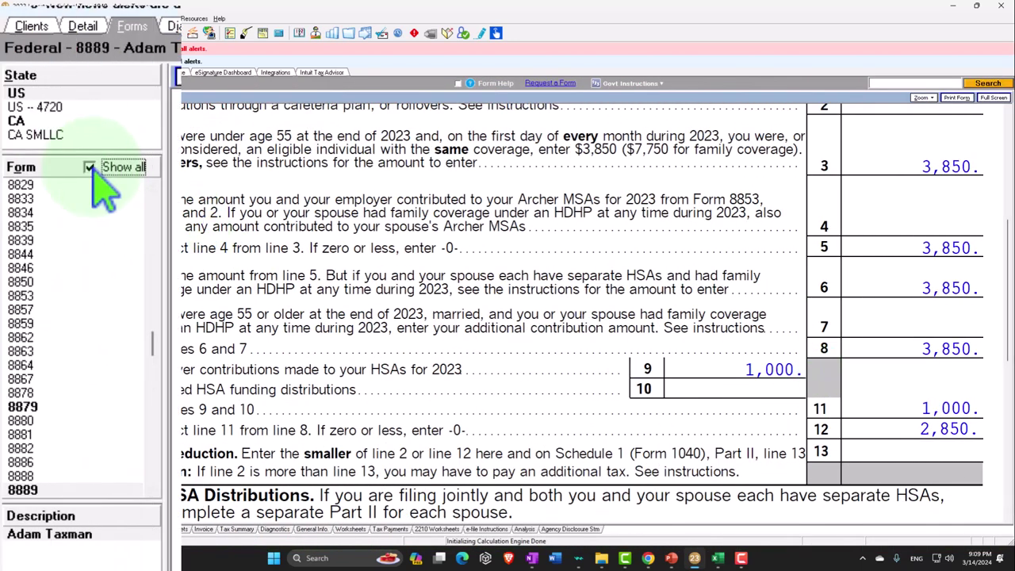
# - Limit the form list to the forms in use and review Form 1040 page 1 from wages down to taxable income
pyautogui.click(45, 142)
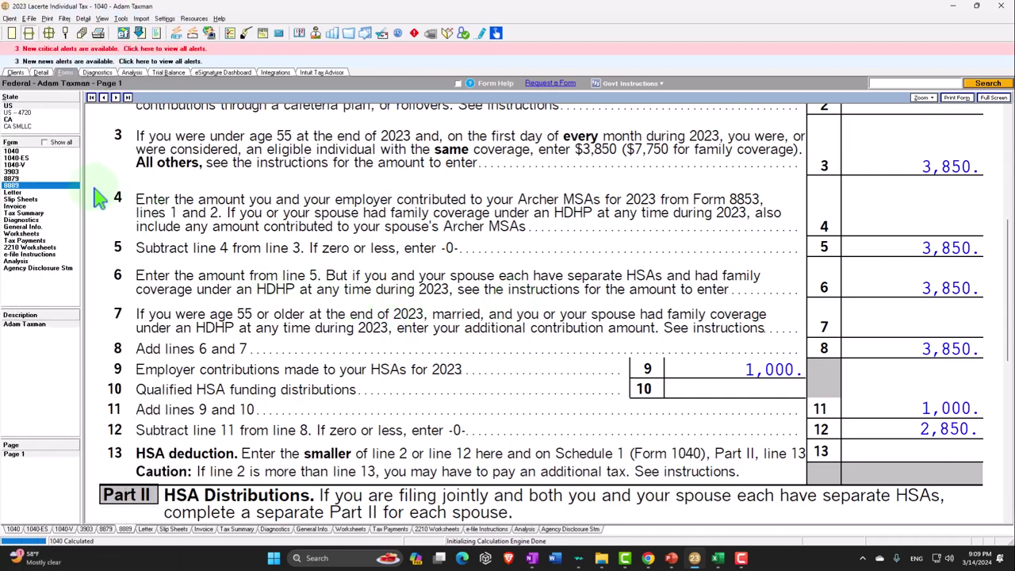
pyautogui.click(13, 151)
pyautogui.scroll(-5, 716, 356)
pyautogui.scroll(-2, 728, 371)
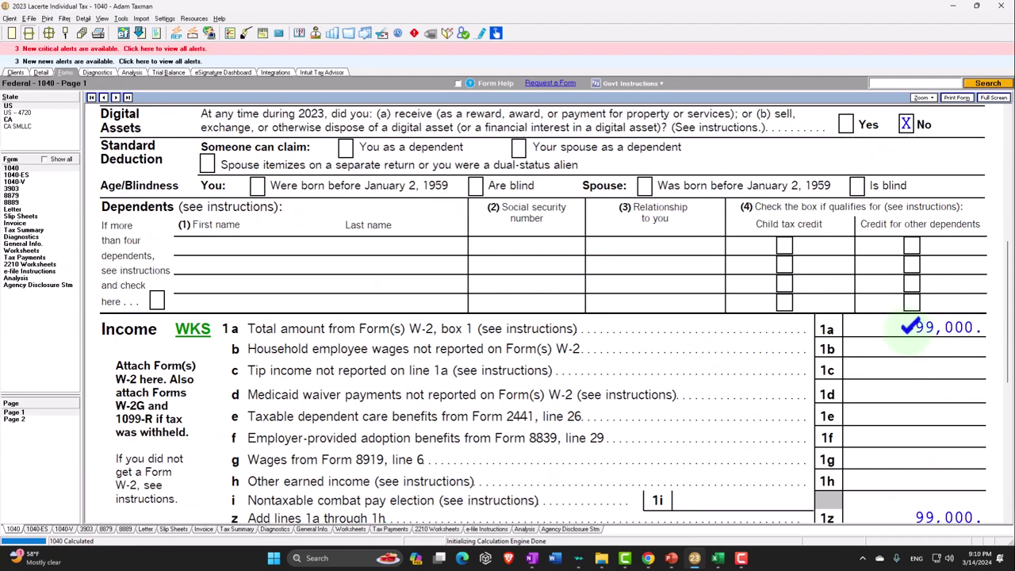
pyautogui.scroll(-5, 907, 326)
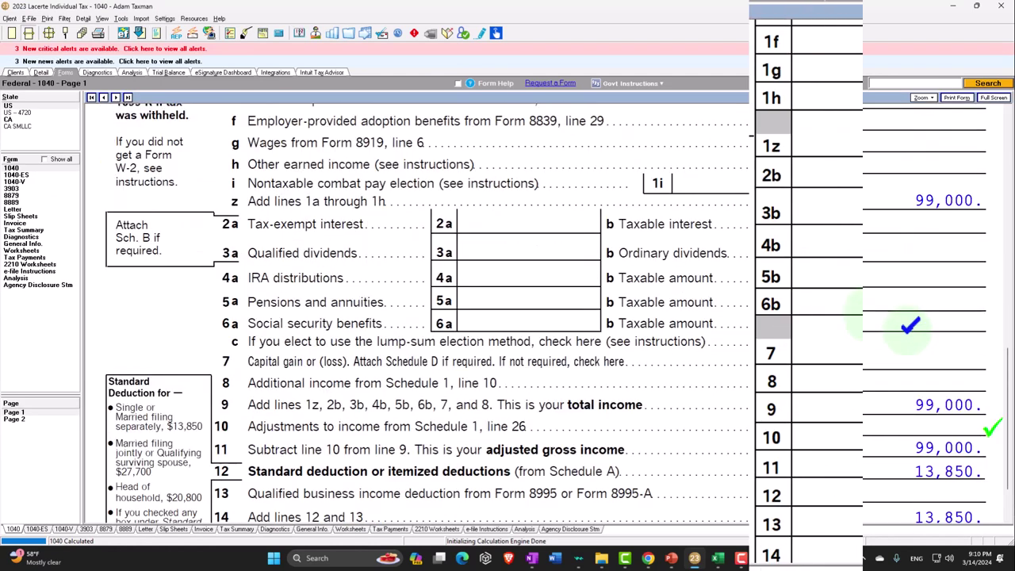
pyautogui.scroll(-1, 909, 325)
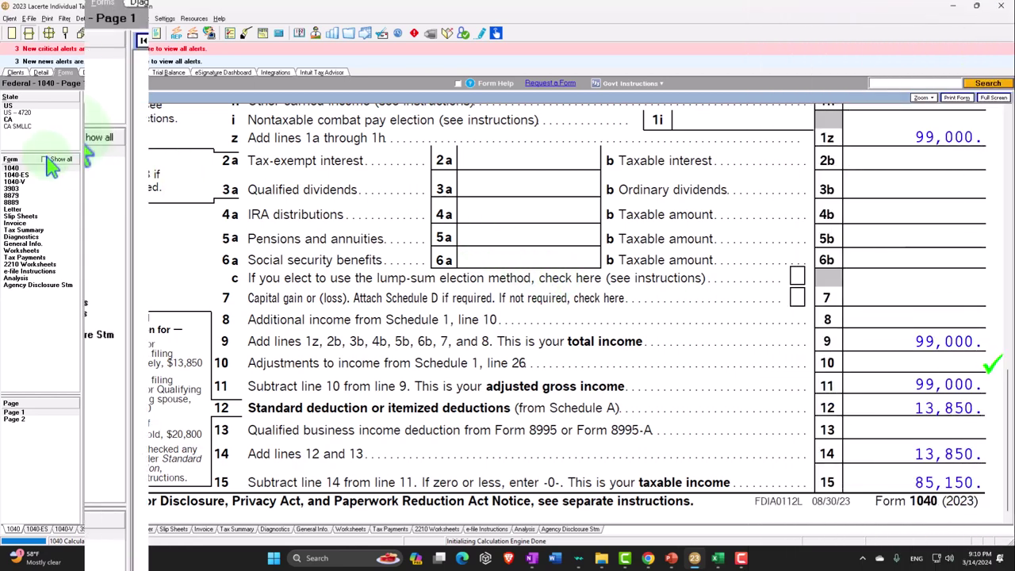
# - Show all forms and go from the line 13 amount on Schedule 1 page 2 to its Health Savings Accounts (8889) input
pyautogui.click(44, 160)
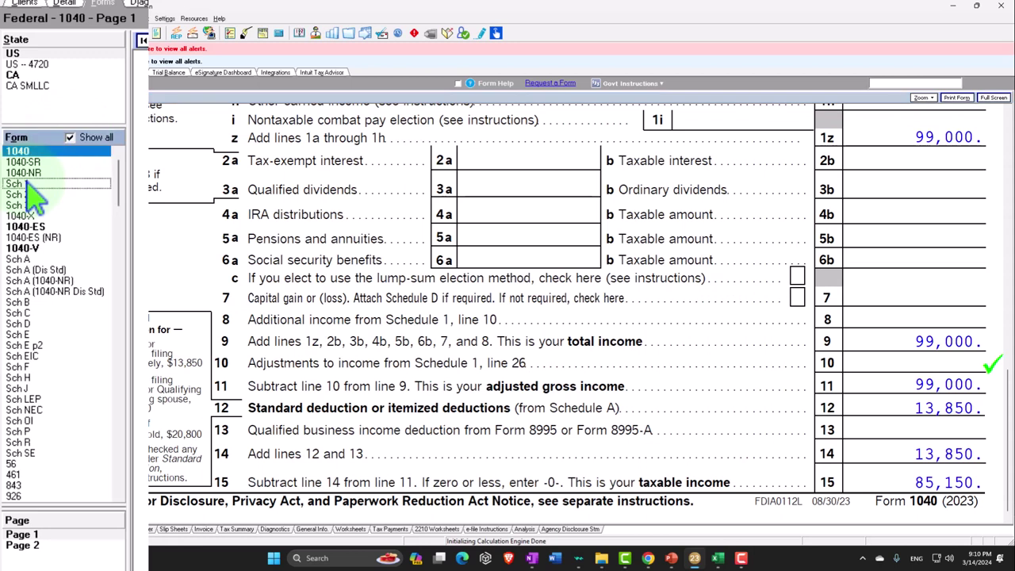
pyautogui.click(23, 183)
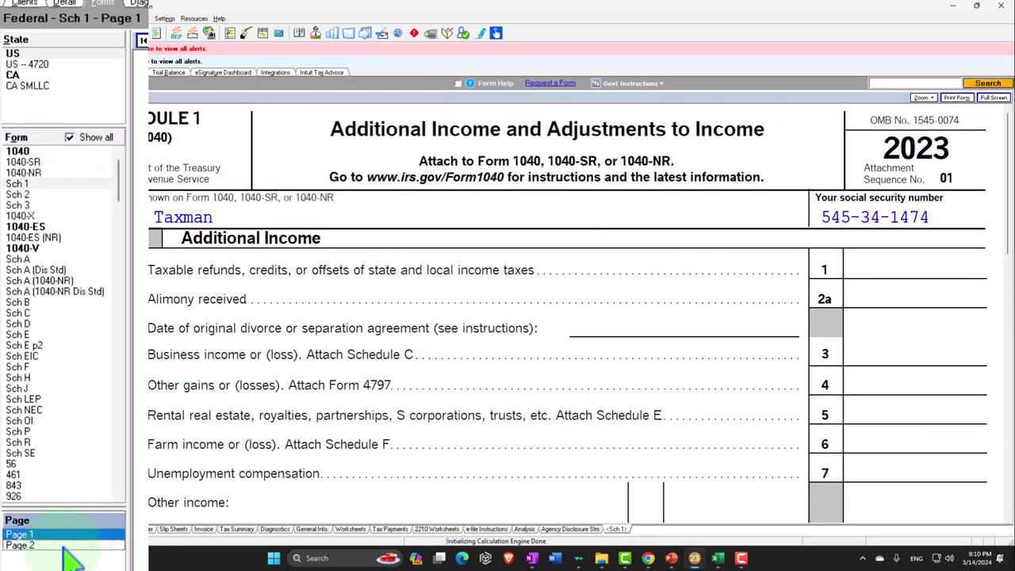
pyautogui.click(24, 545)
pyautogui.rightClick(904, 238)
pyautogui.click(910, 246)
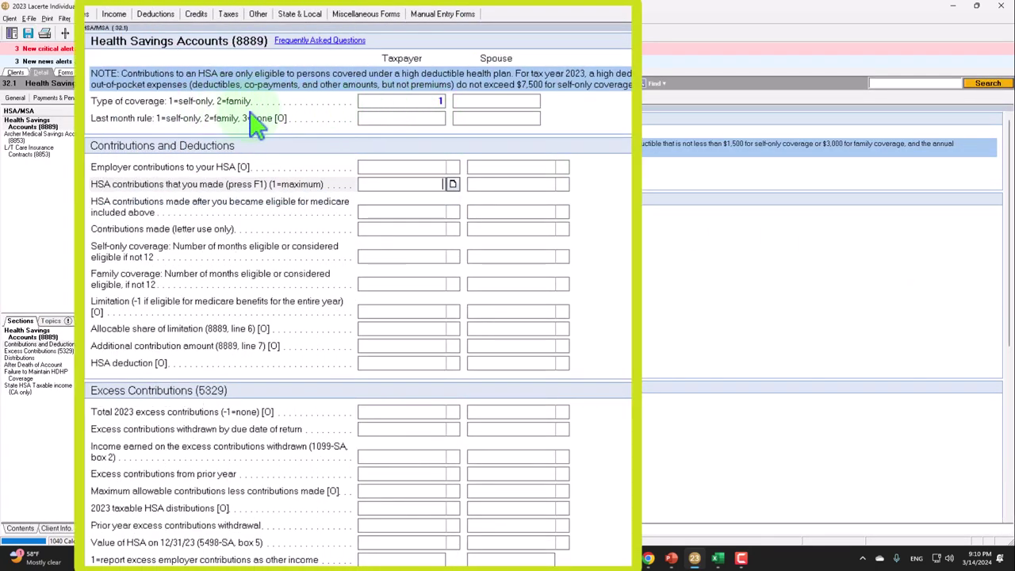
# - Set the taxpayer's own HSA contributions to 1 so that the maximum is used
pyautogui.click(438, 187)
pyautogui.write('1')
pyautogui.press('Tab')
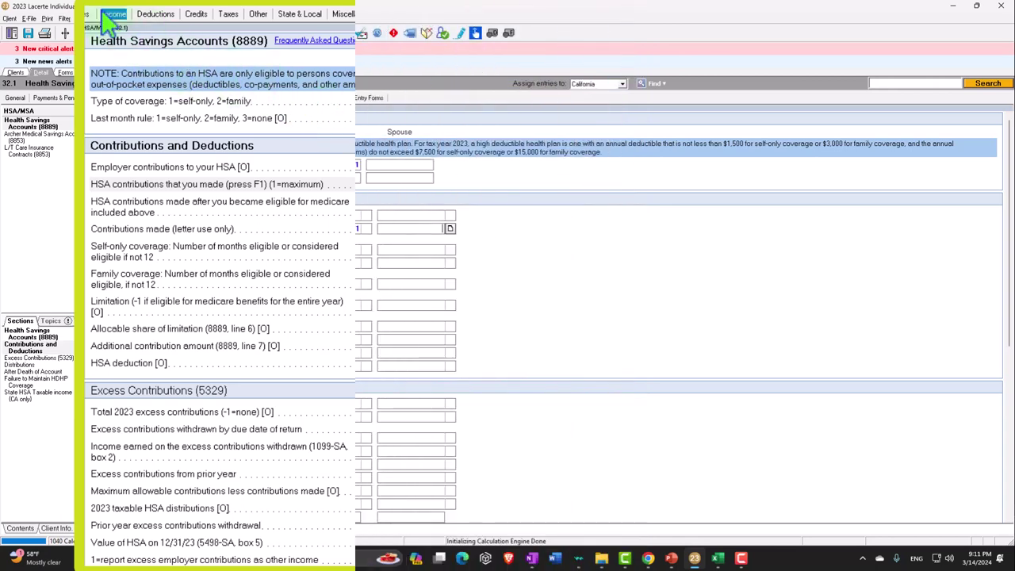
# - Check the HSA deduction on Schedule 1 page 2, list only the forms in use, and review Part I of Form 8889
pyautogui.click(65, 73)
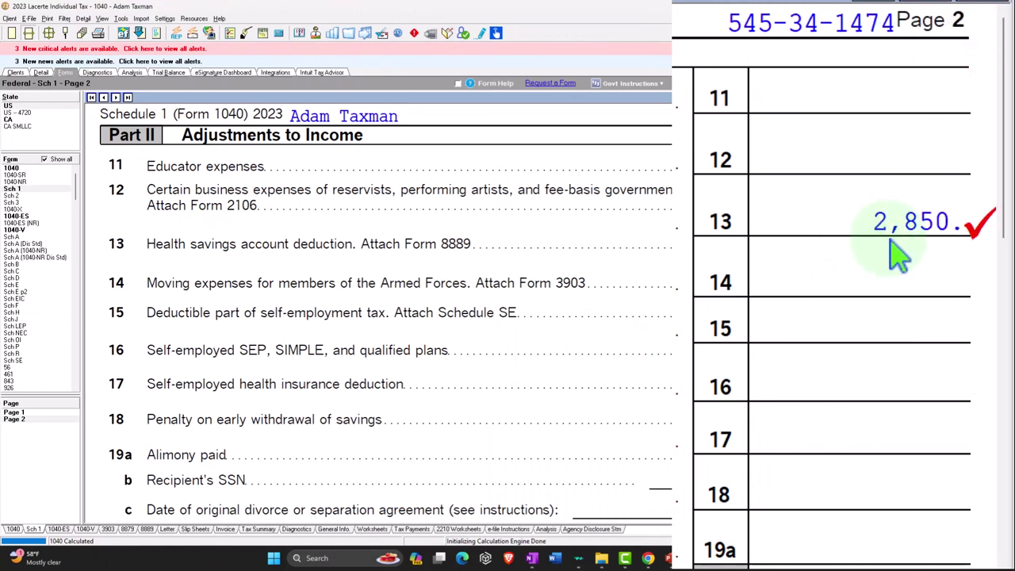
pyautogui.click(45, 160)
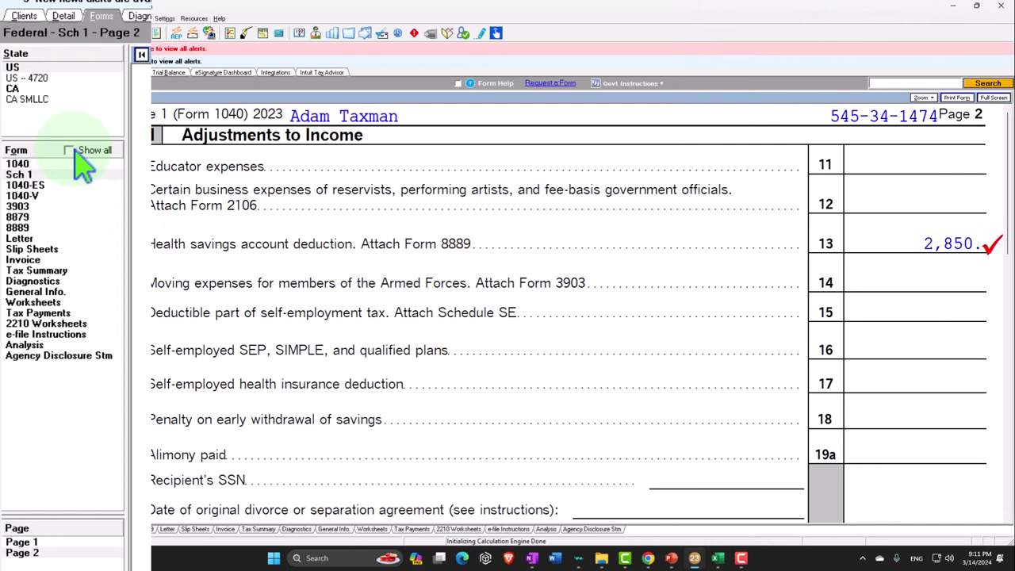
pyautogui.click(23, 228)
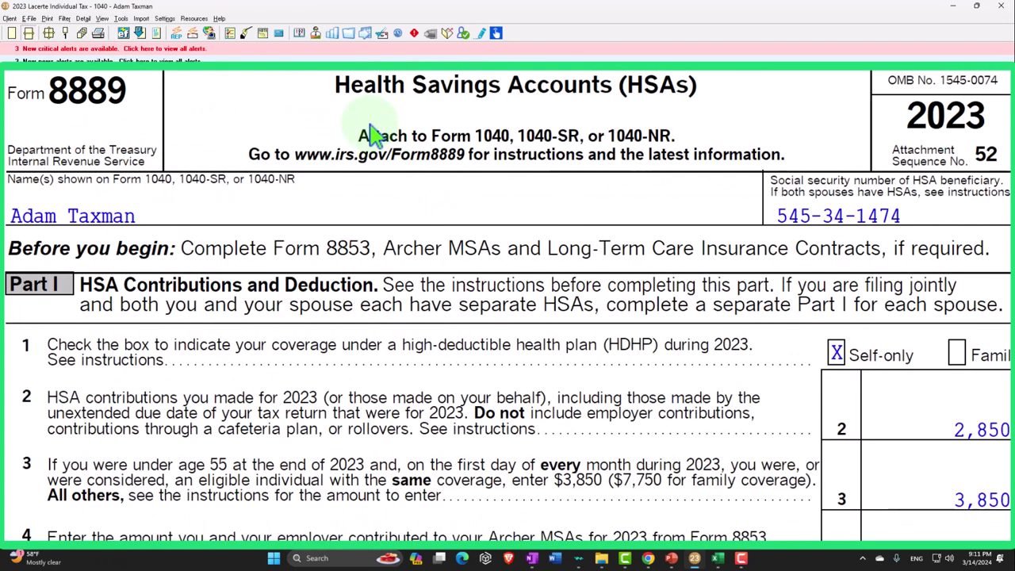
pyautogui.scroll(-3, 372, 135)
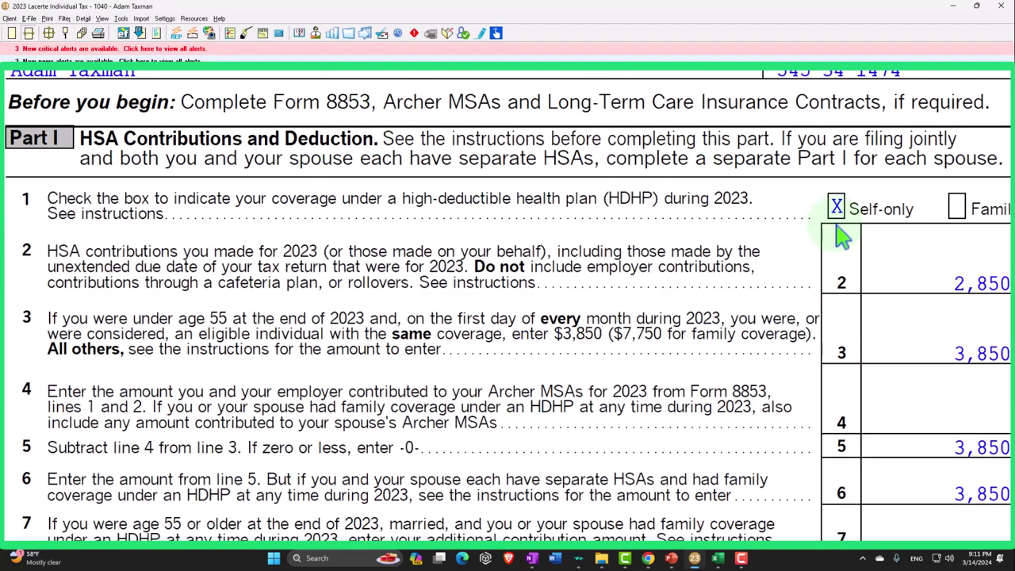
pyautogui.scroll(-2, 842, 236)
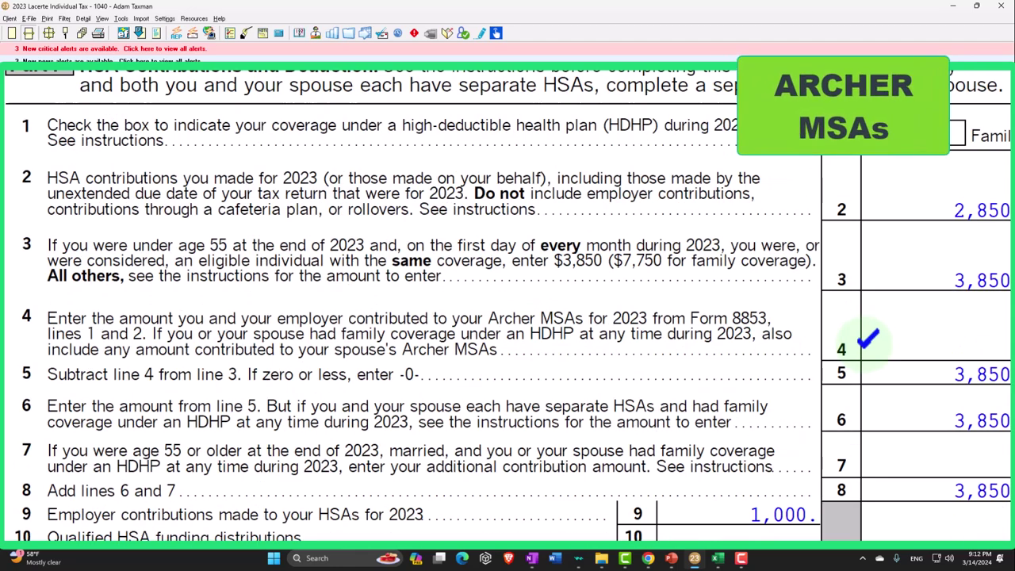
pyautogui.scroll(-3, 868, 339)
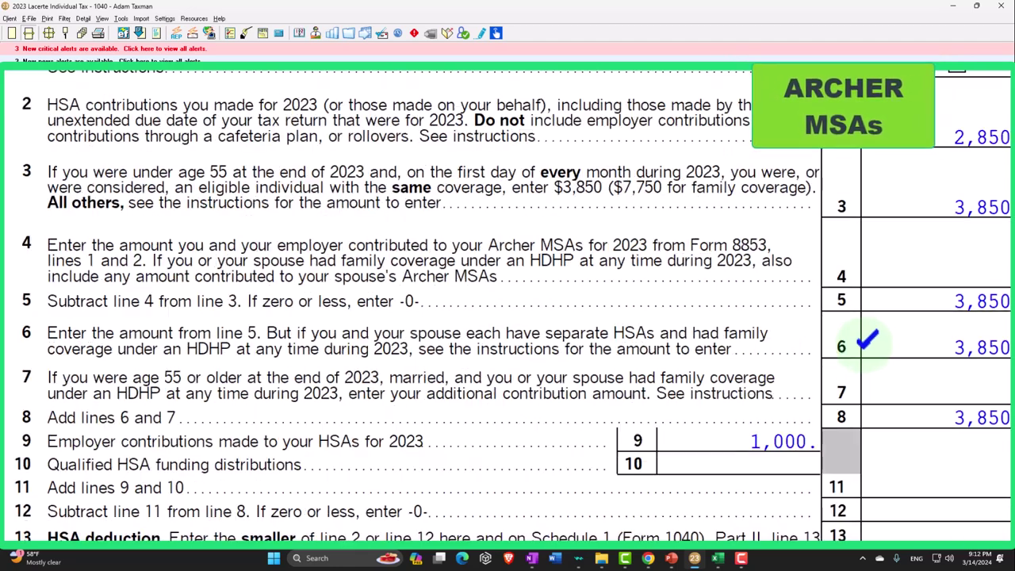
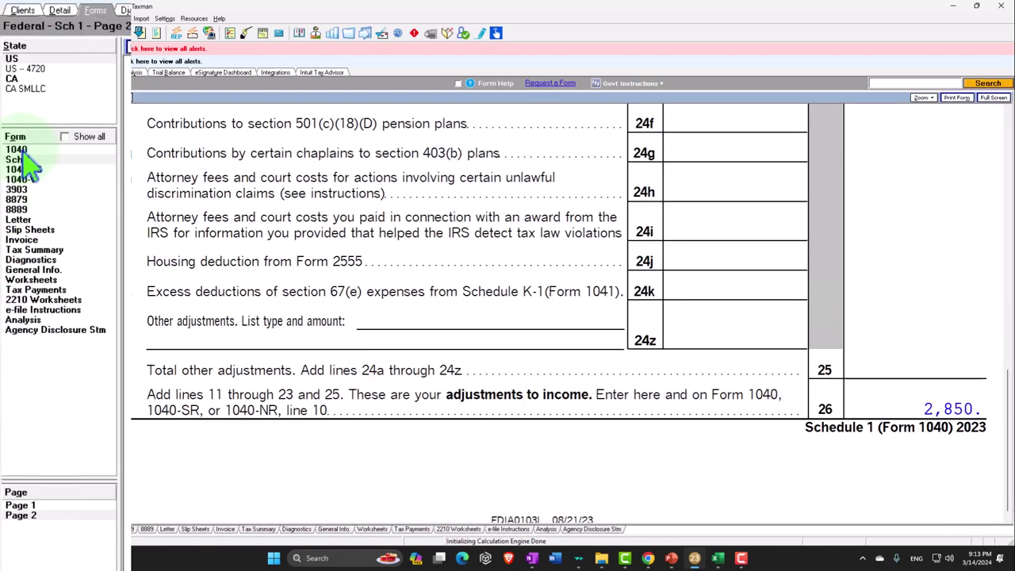
# - Review Form 1040 page 1 from the W-2 wages down through the adjustments to taxable income
pyautogui.click(18, 150)
pyautogui.scroll(-10, 781, 368)
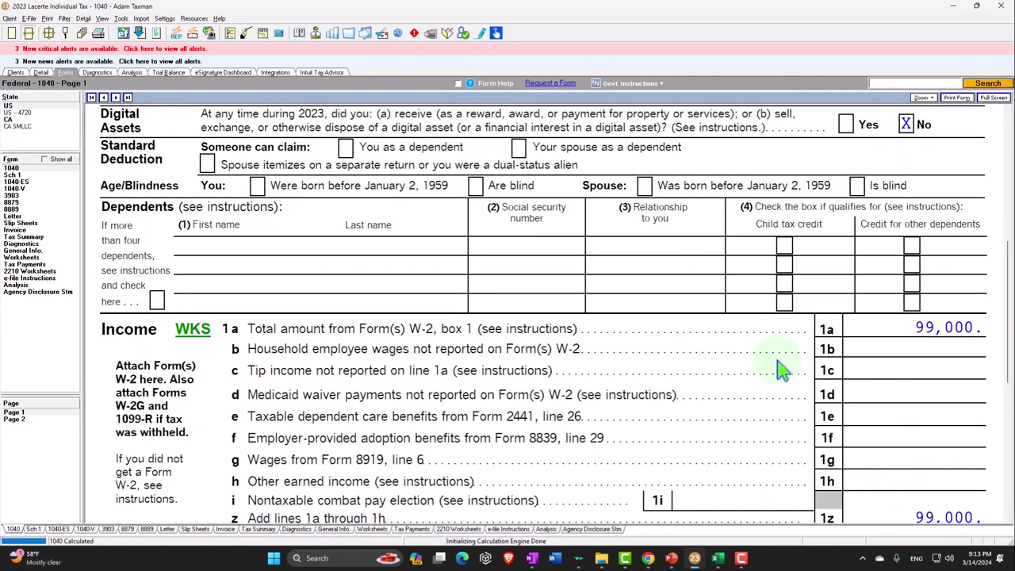
pyautogui.scroll(-10, 781, 368)
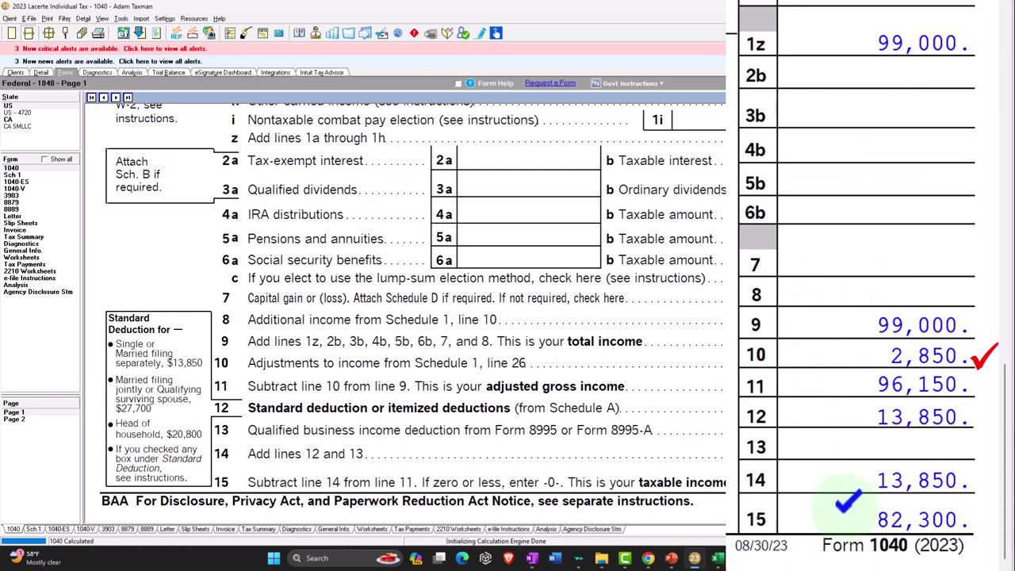
# - Switch to the Excel worksheet and set the W-2 income in B2 of the P Income sheet to 99,000
pyautogui.click(718, 557)
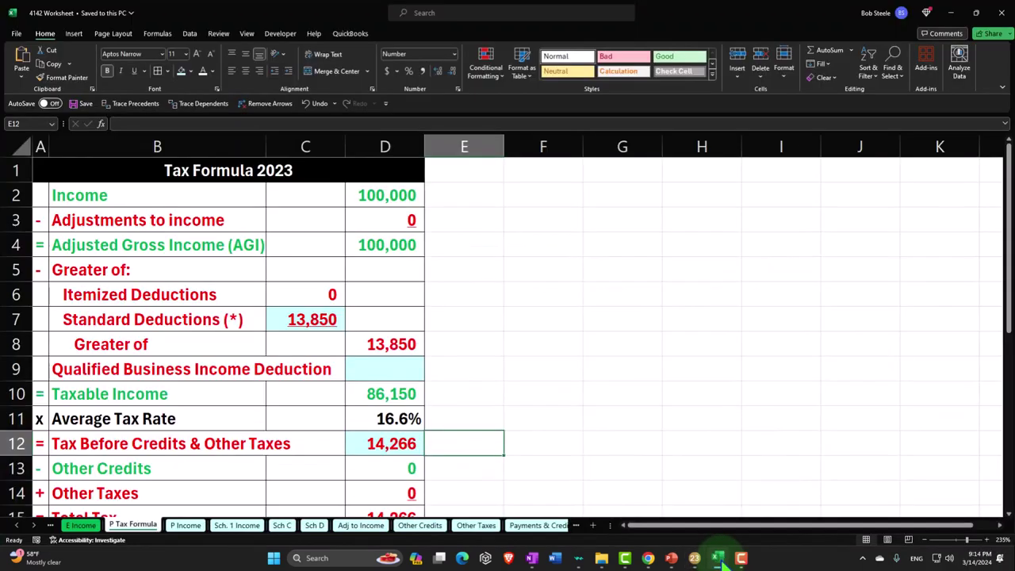
pyautogui.click(184, 524)
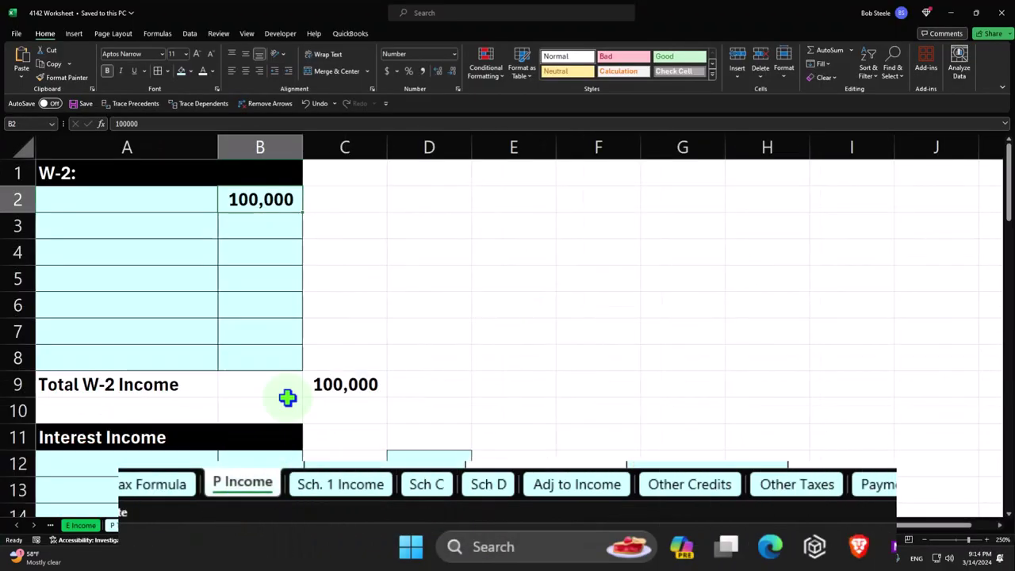
pyautogui.write('99,00')
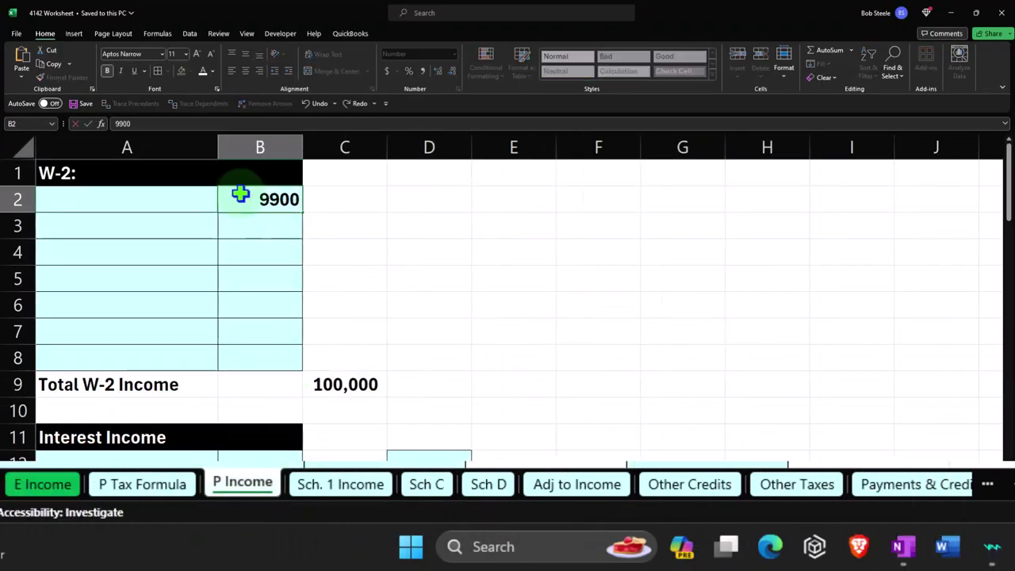
pyautogui.write('0')
pyautogui.press('Return')
# - Check adjustments to income on the P Tax Formula sheet, and move the Total adj to income row down to row 26 on Adj to Income
pyautogui.click(141, 484)
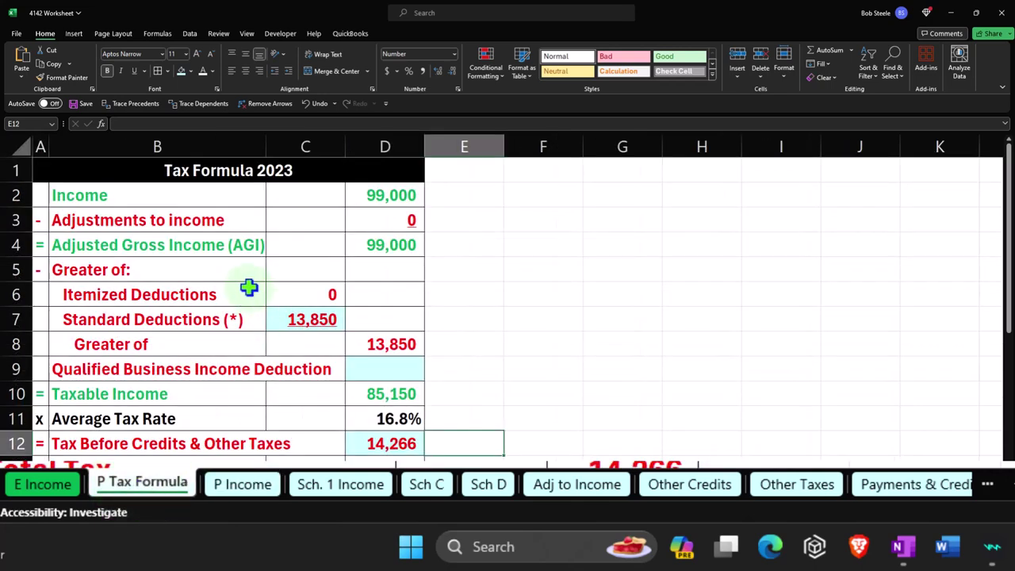
pyautogui.click(354, 219)
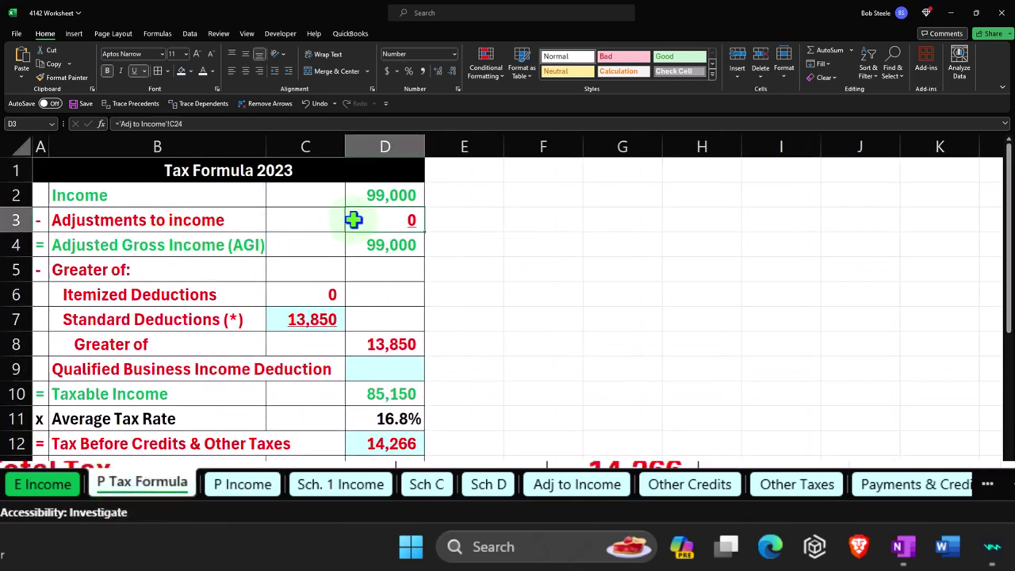
pyautogui.click(583, 483)
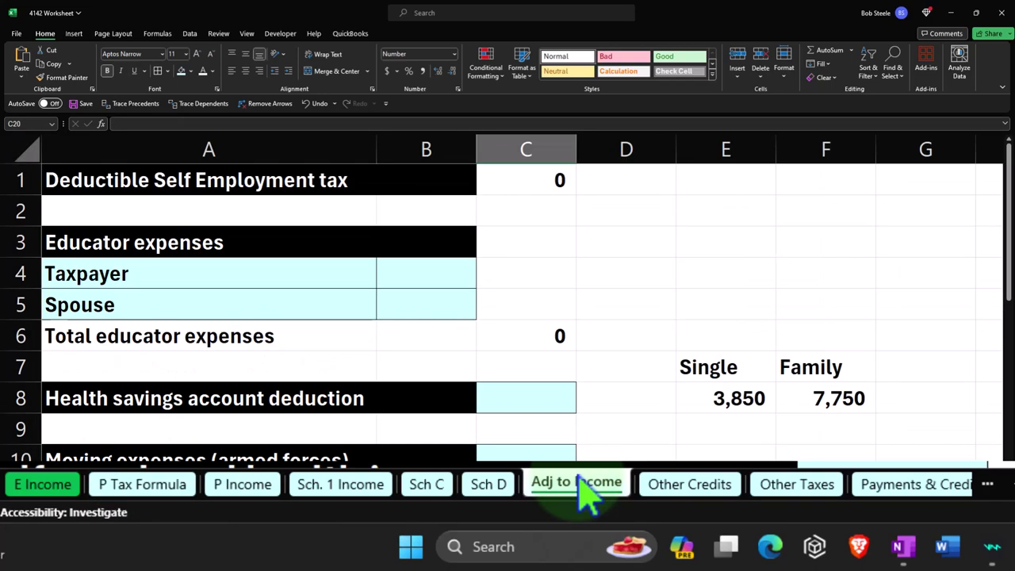
pyautogui.scroll(-6, 350, 420)
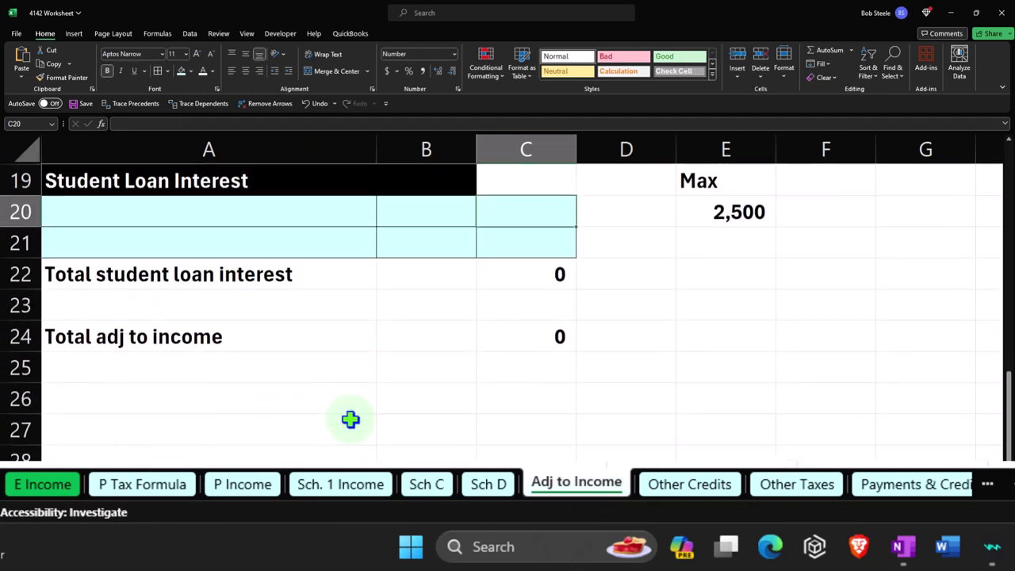
pyautogui.moveTo(261, 340); pyautogui.dragTo(508, 328)
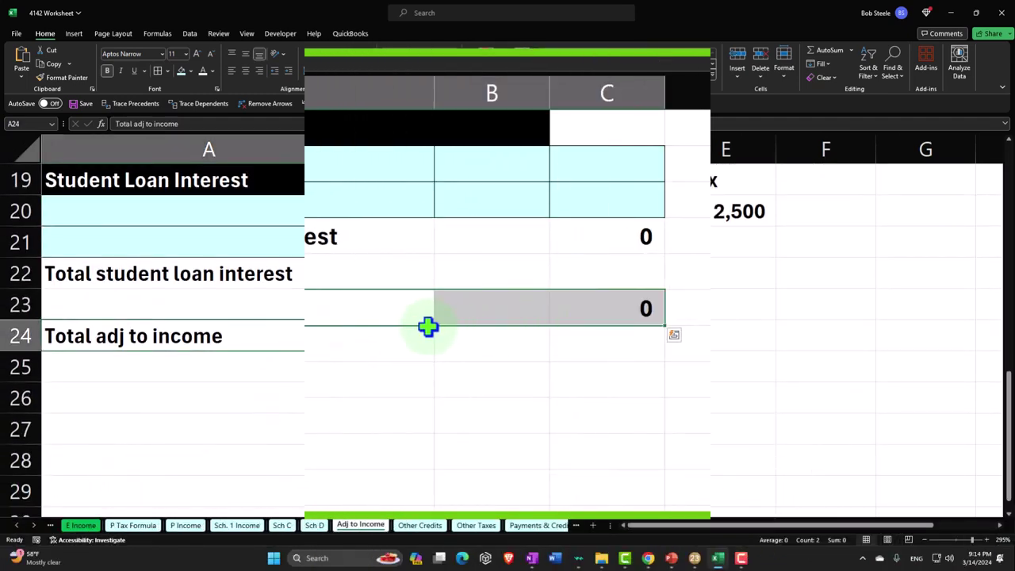
pyautogui.moveTo(422, 325); pyautogui.dragTo(419, 377)
# - Label A24 as "Contribution to HAS" and enter the heading "Max" in E23
pyautogui.click(206, 310)
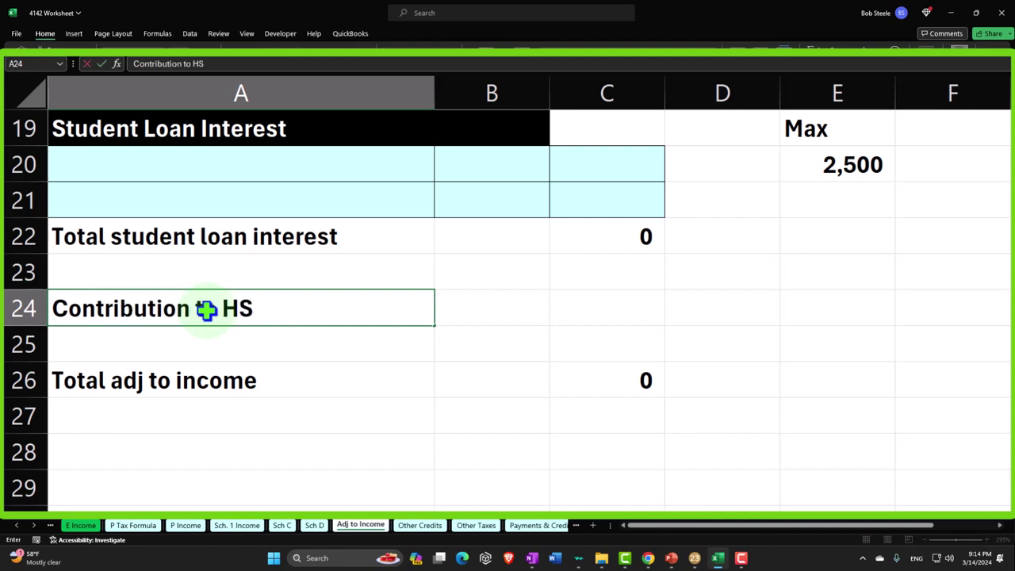
pyautogui.press('Tab')
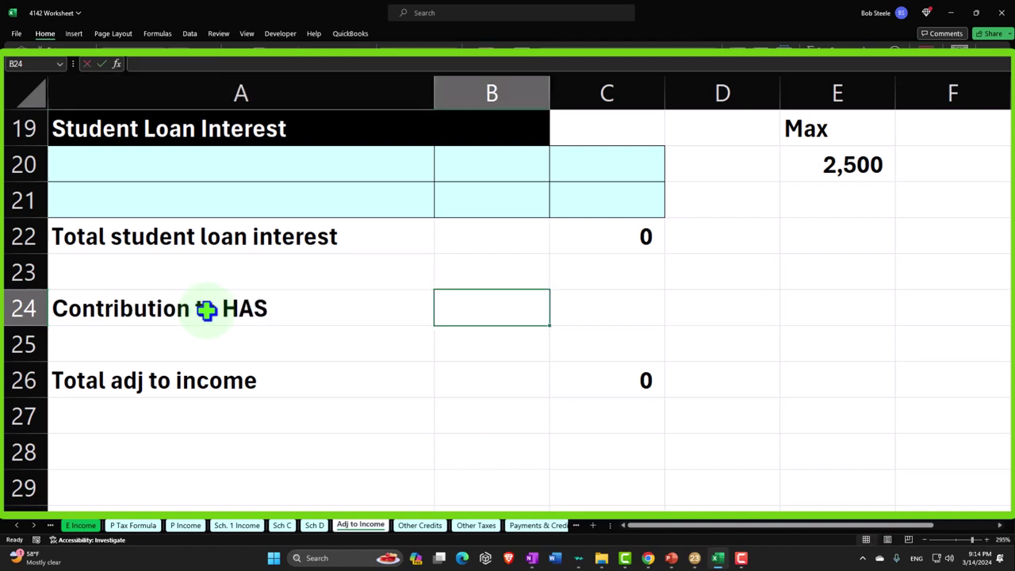
pyautogui.press('Right')
pyautogui.press('Right')
pyautogui.press('Right')
pyautogui.press('Up')
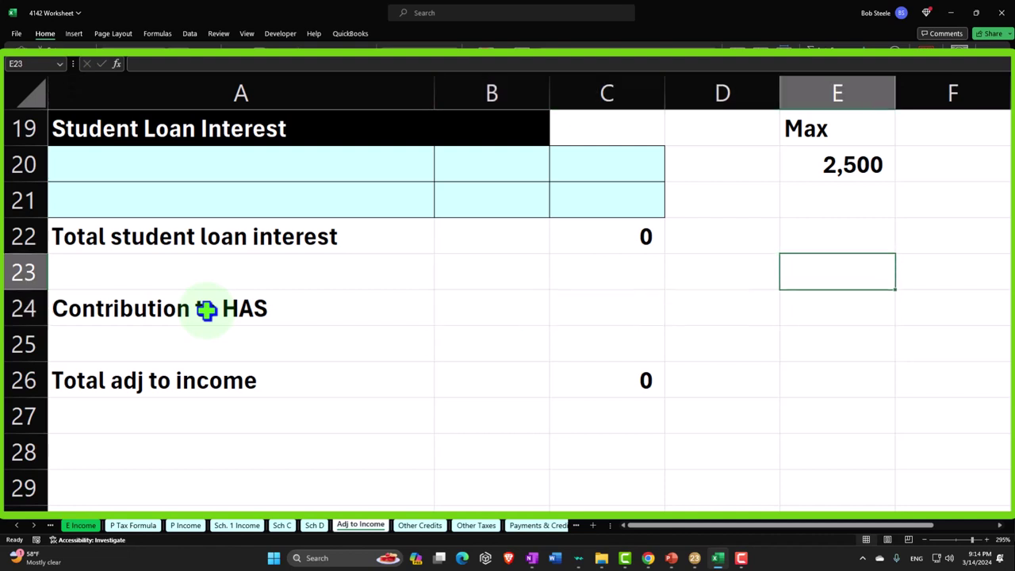
pyautogui.press('Return')
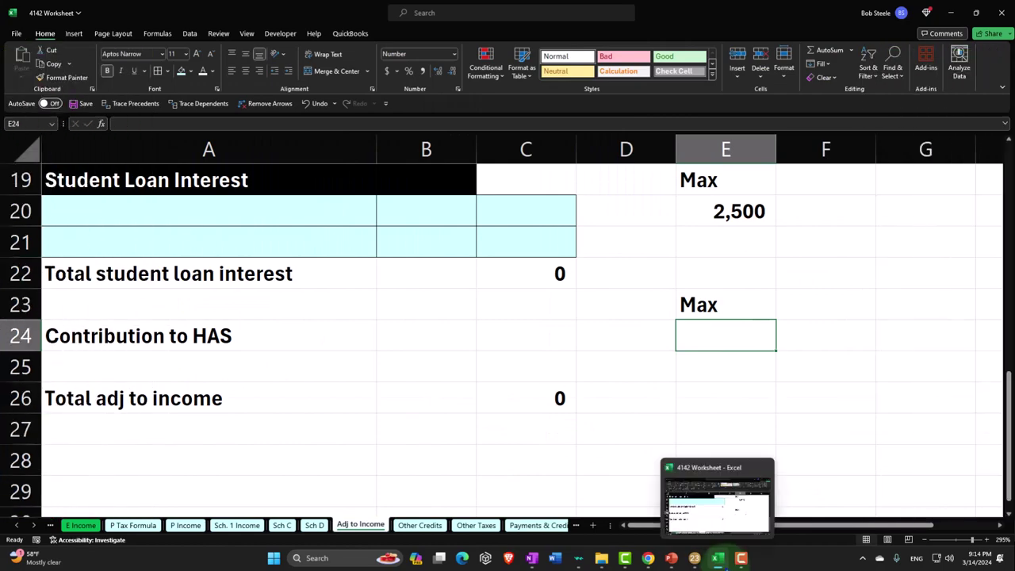
# - Look up the self-only HSA limit on Form 8889 in Lacerte and enter 3,850 in E24 of the Excel sheet
pyautogui.click(717, 558)
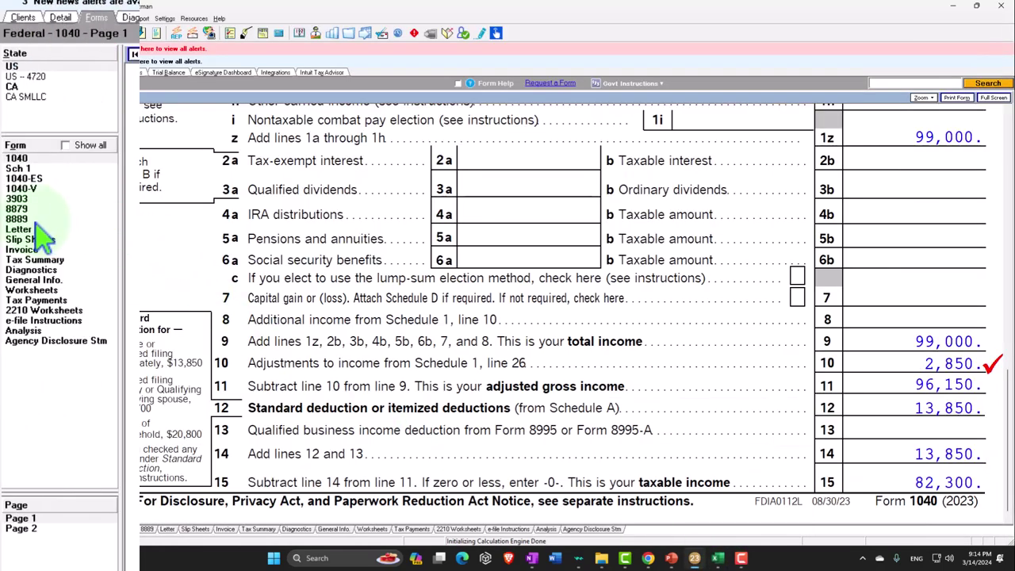
pyautogui.click(35, 223)
pyautogui.scroll(-3, 668, 381)
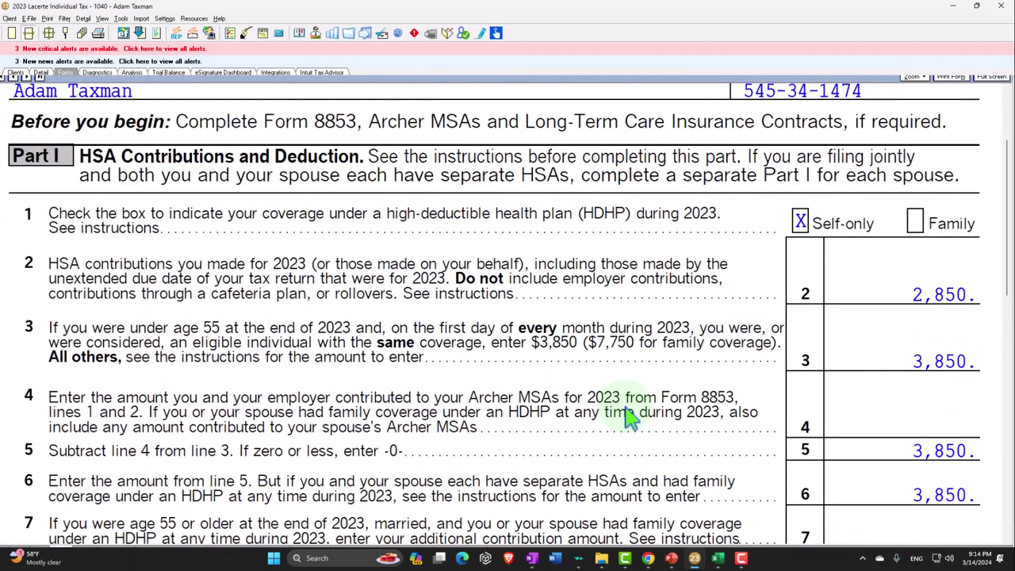
pyautogui.scroll(-2, 626, 416)
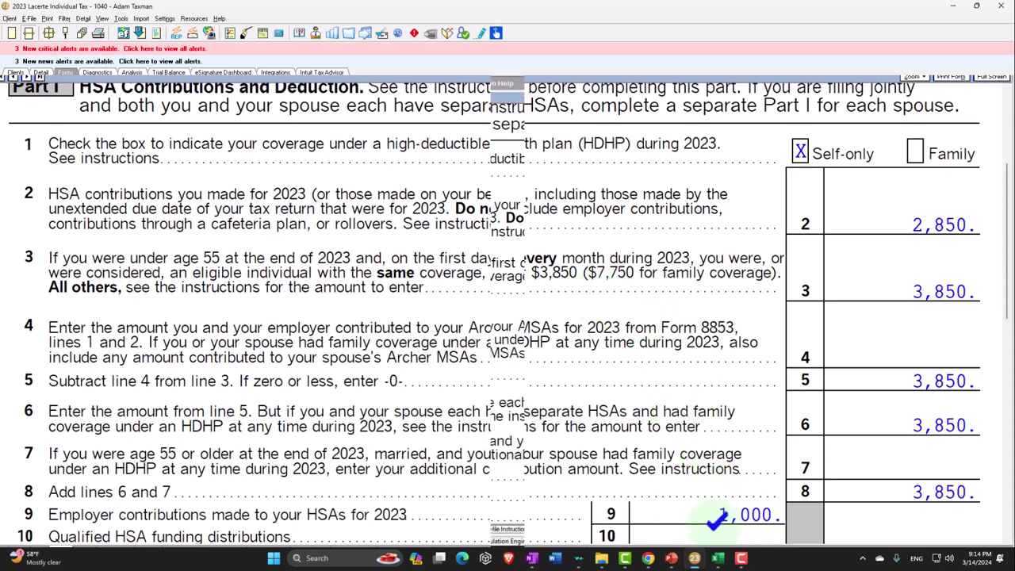
pyautogui.click(717, 558)
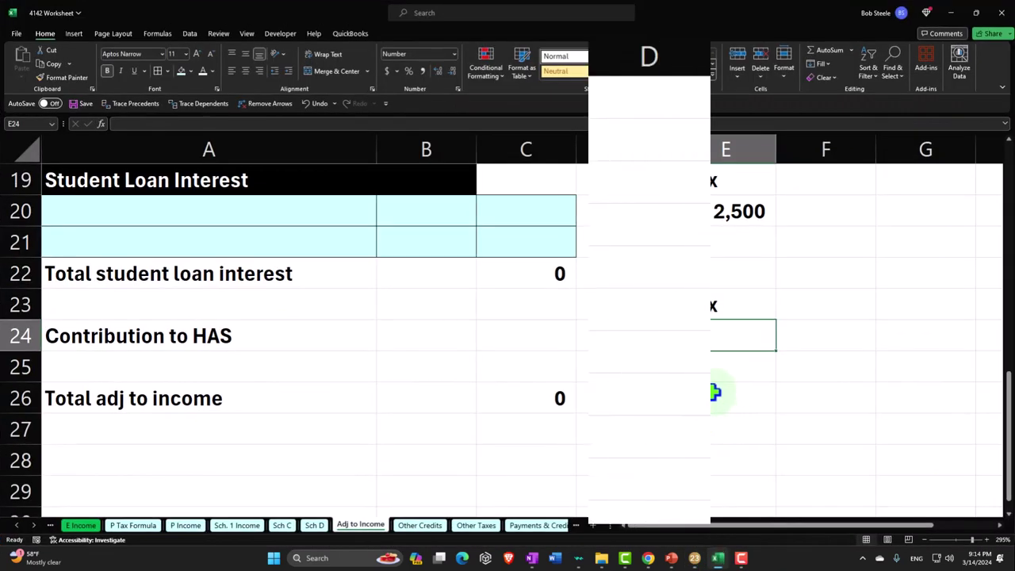
pyautogui.write('3,8')
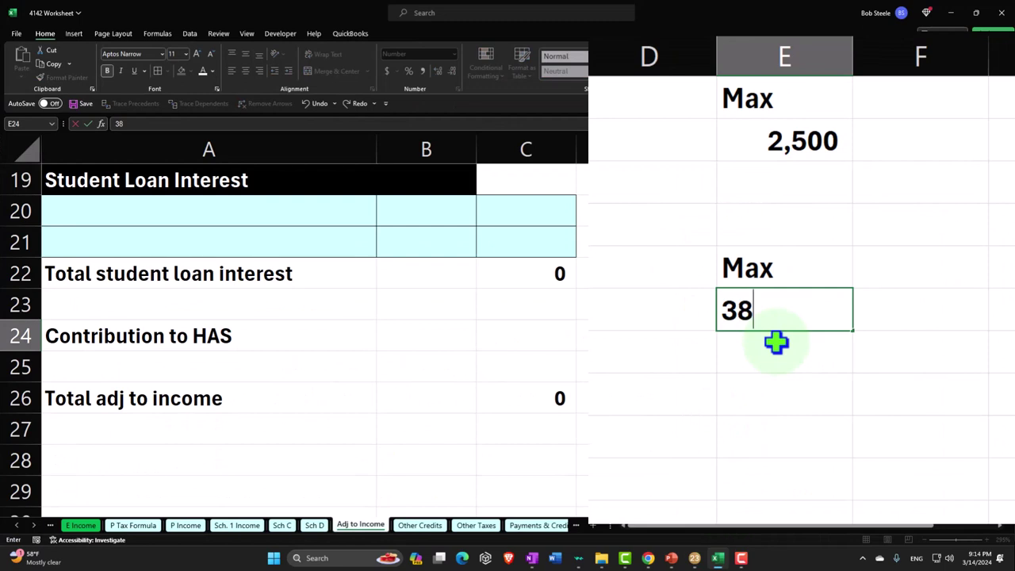
pyautogui.write('50')
pyautogui.press('Return')
pyautogui.press('Up')
pyautogui.write('3,850')
pyautogui.press('Return')
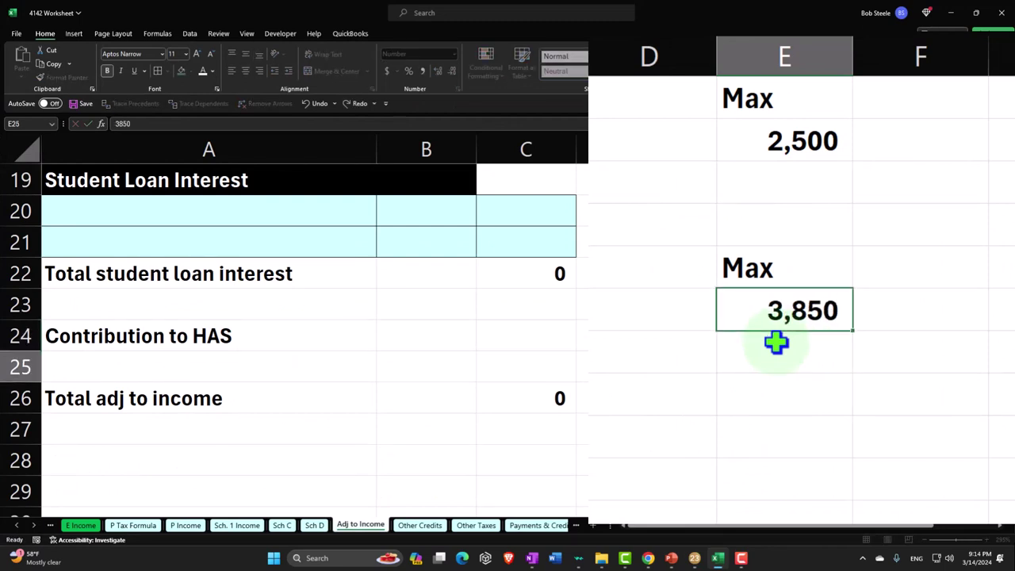
# - Change the heading in E23 to "Single" and enter "Fam" in F23
pyautogui.press('Right')
pyautogui.press('Up')
pyautogui.press('Up')
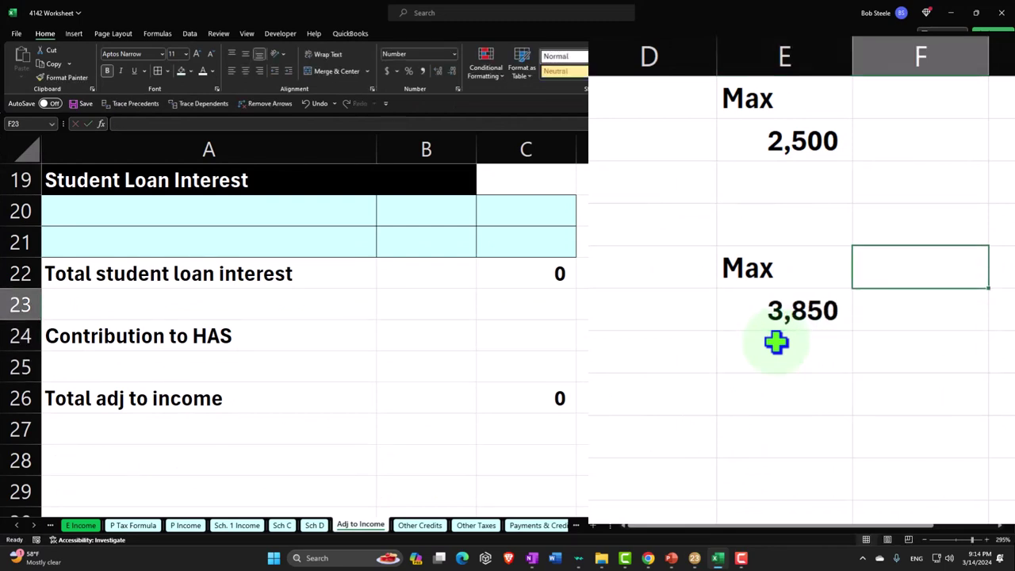
pyautogui.press('Left')
pyautogui.write('Si')
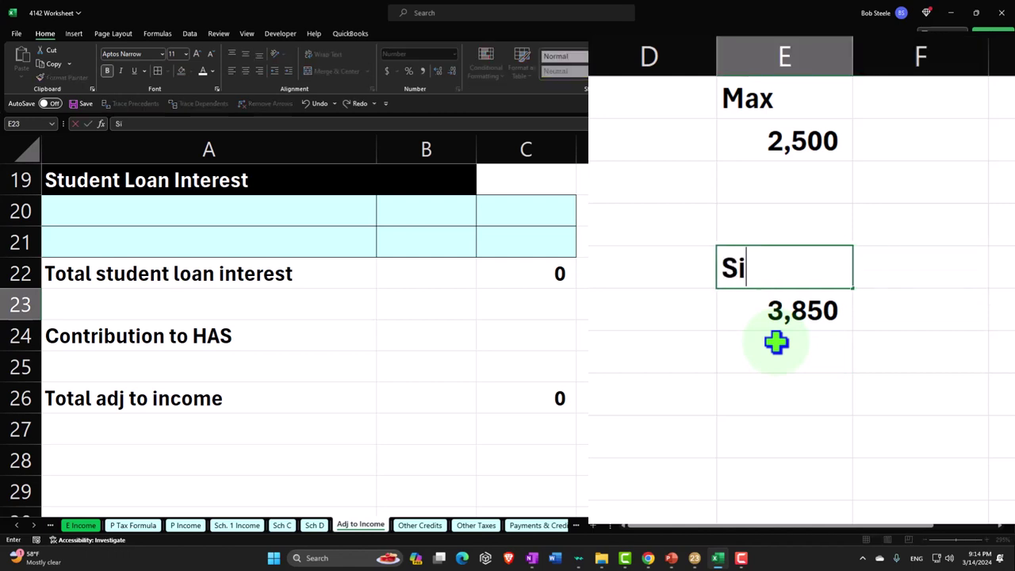
pyautogui.write('ngle')
pyautogui.press('Tab')
pyautogui.write('F')
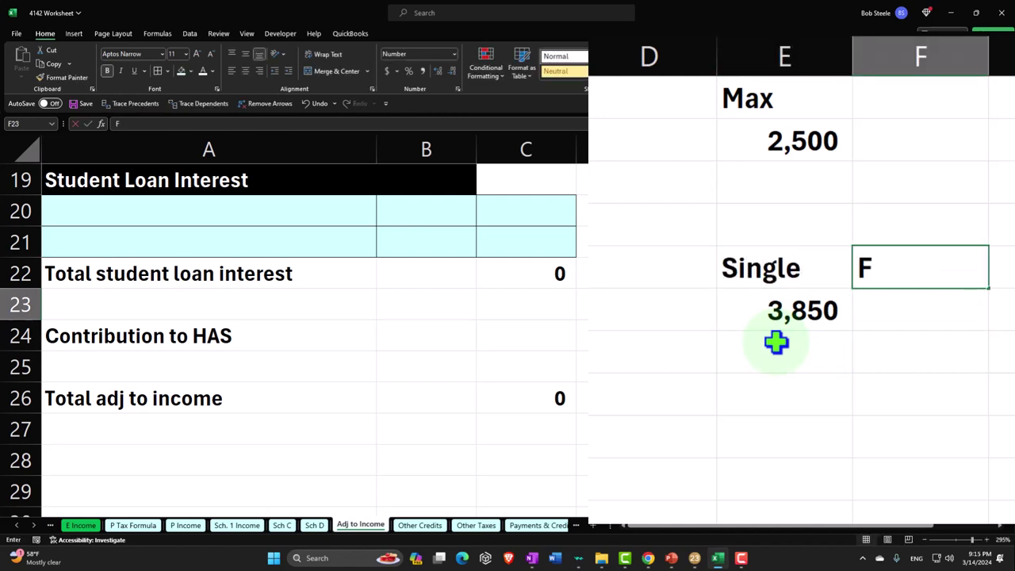
pyautogui.write('am')
pyautogui.press('Return')
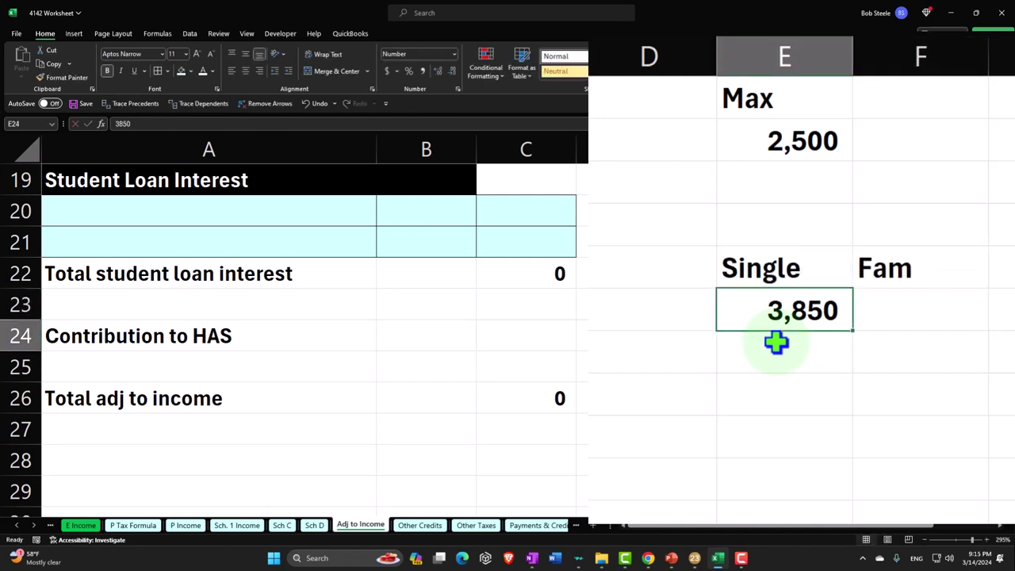
# - Look up the family coverage limit on Form 8889 in Lacerte and enter 7,750 in F24 of the Excel sheet
pyautogui.press('Right')
pyautogui.click(718, 557)
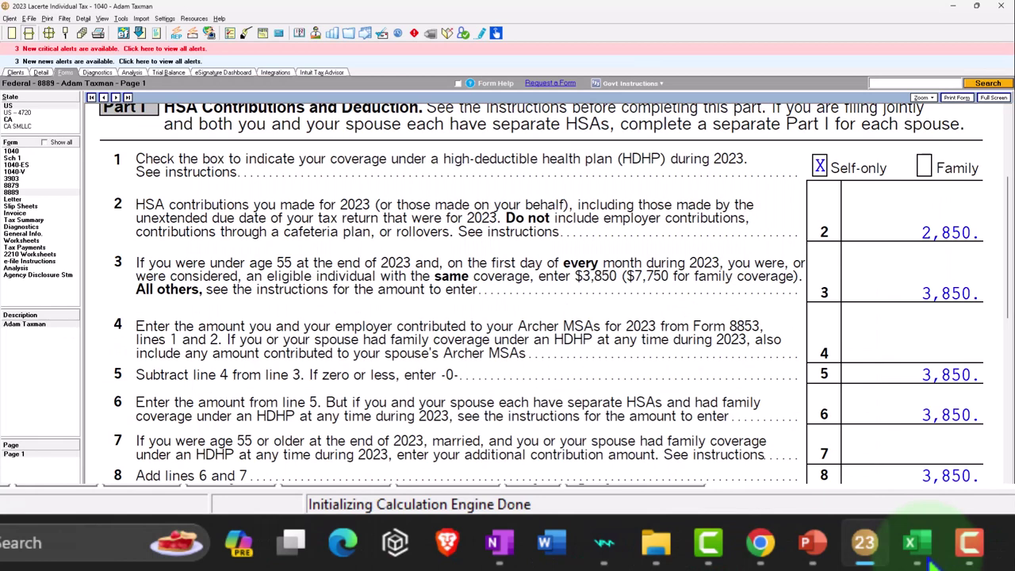
pyautogui.click(929, 556)
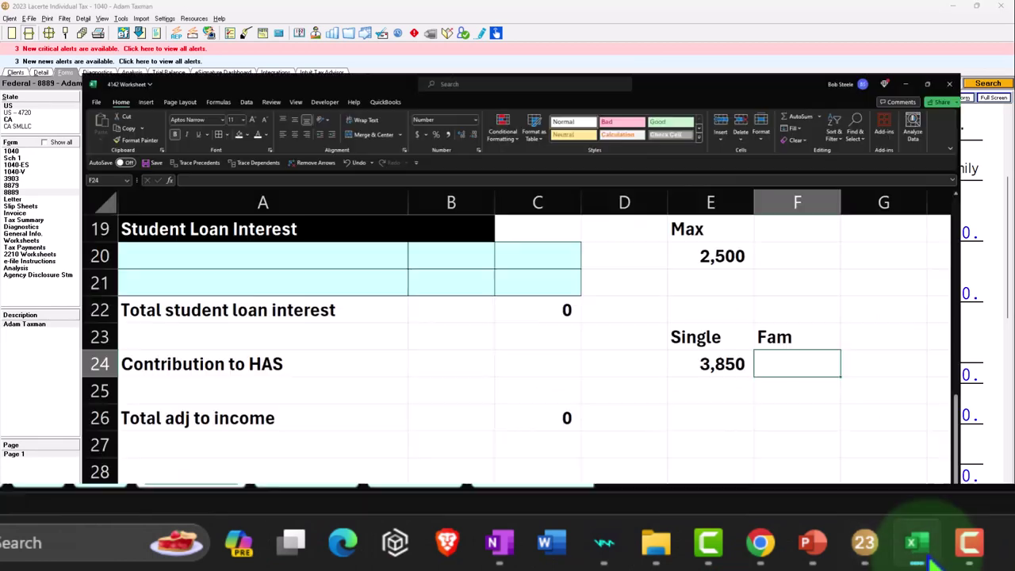
pyautogui.write('7,750')
pyautogui.press('Return')
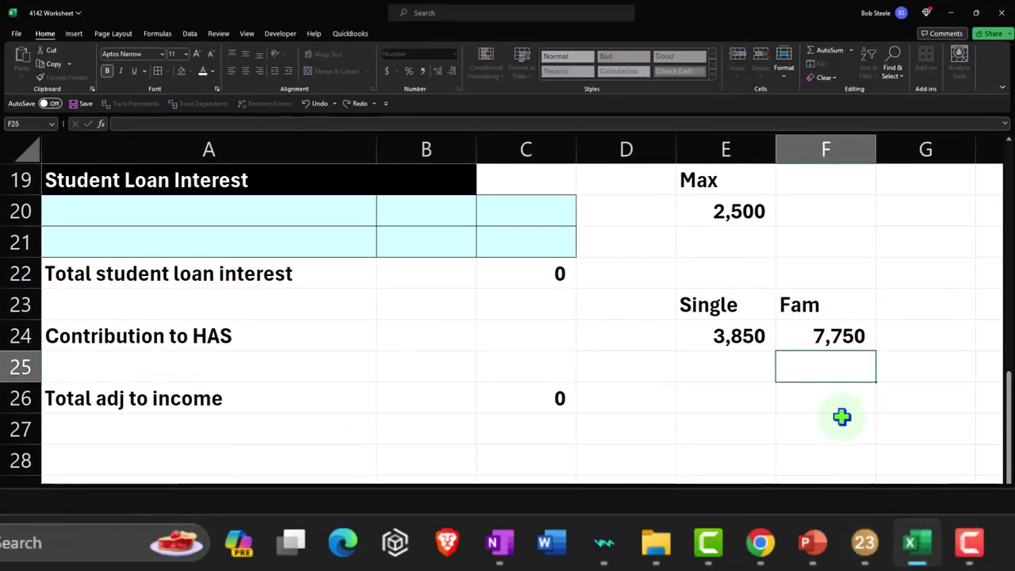
# - Format the Contribution to HAS label across A24:B24 with a black fill and white text
pyautogui.press('Up')
pyautogui.press('Left')
pyautogui.press('Left')
pyautogui.press('Left')
pyautogui.press('Left')
pyautogui.press('Left')
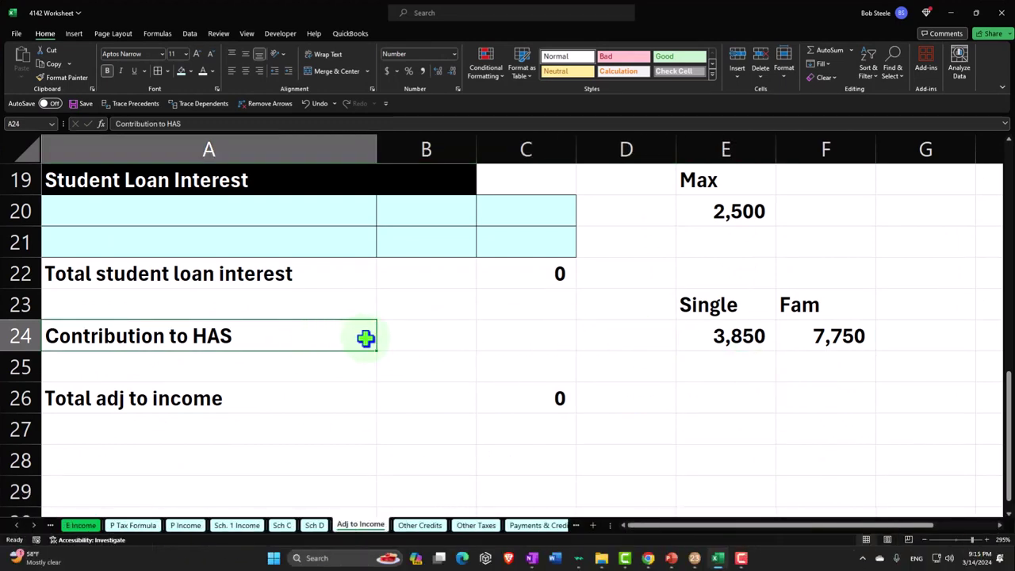
pyautogui.moveTo(363, 337); pyautogui.dragTo(391, 339)
pyautogui.click(189, 71)
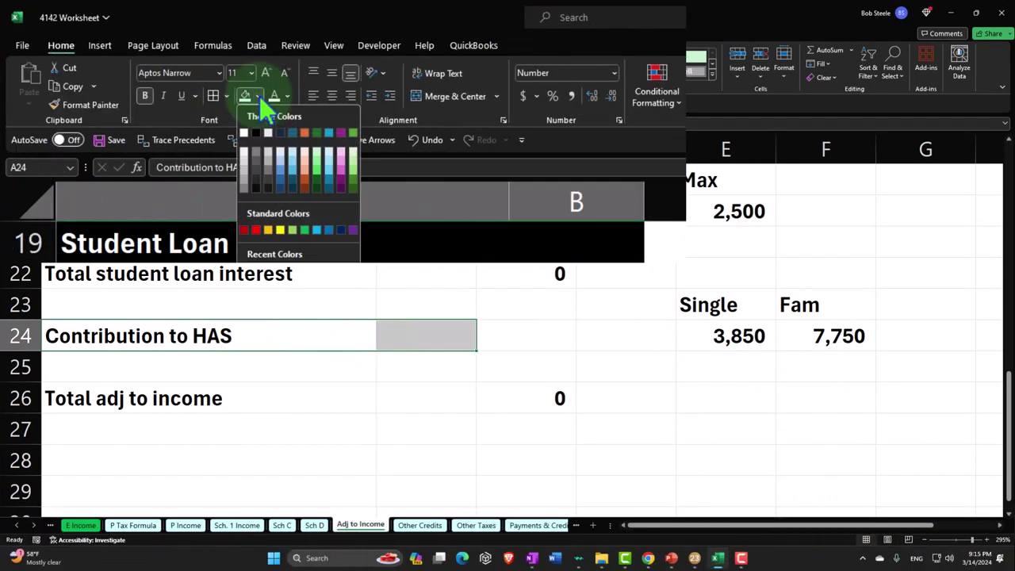
pyautogui.click(255, 133)
pyautogui.click(273, 96)
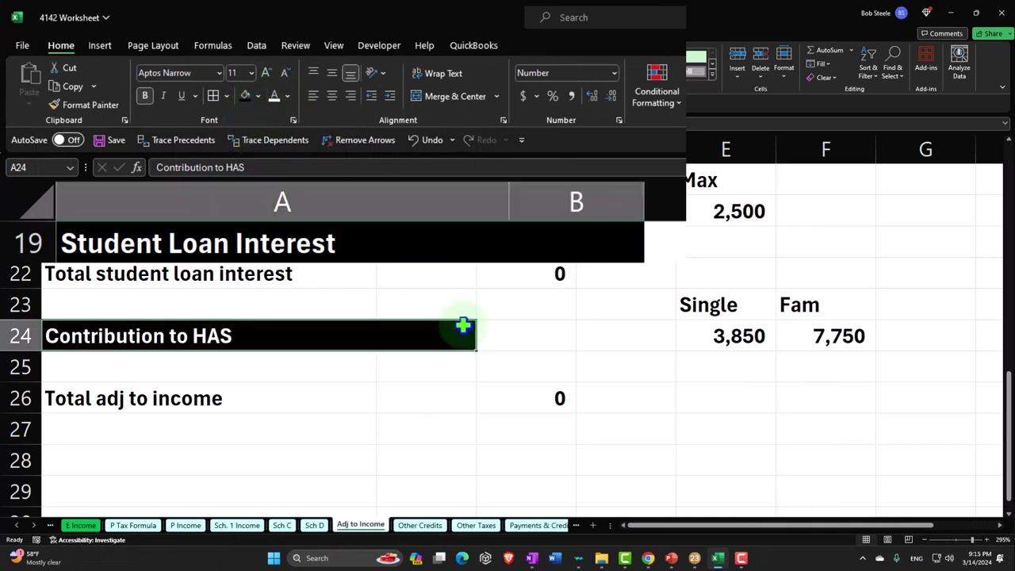
# - Give the contribution amount cell C24 a border and a light blue fill
pyautogui.click(555, 339)
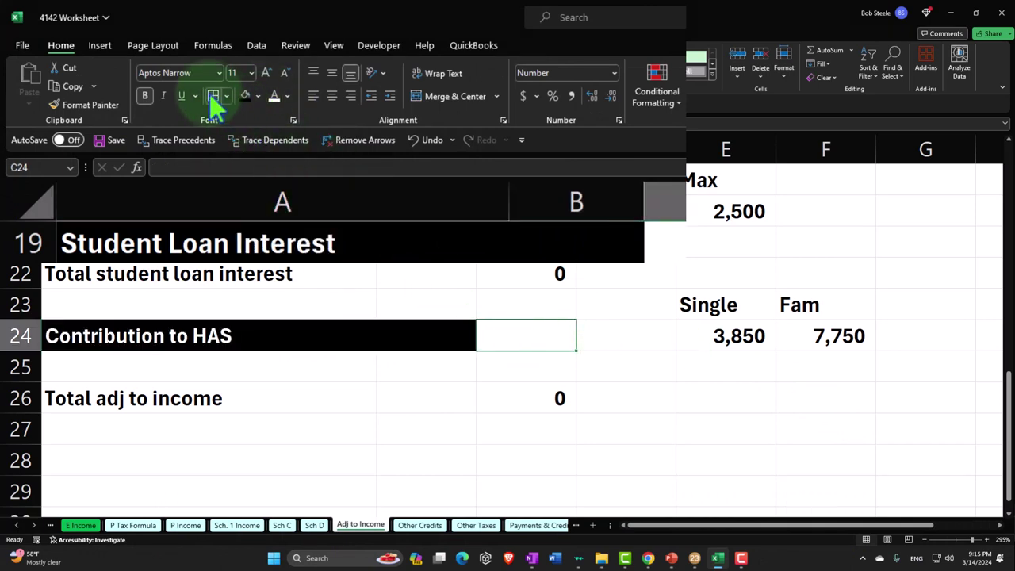
pyautogui.click(257, 95)
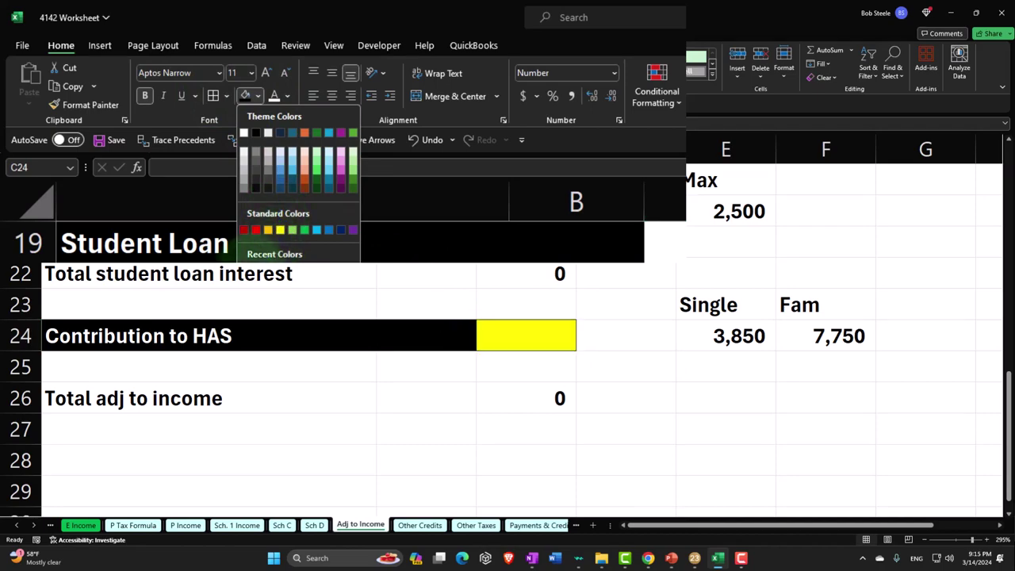
pyautogui.click(250, 255)
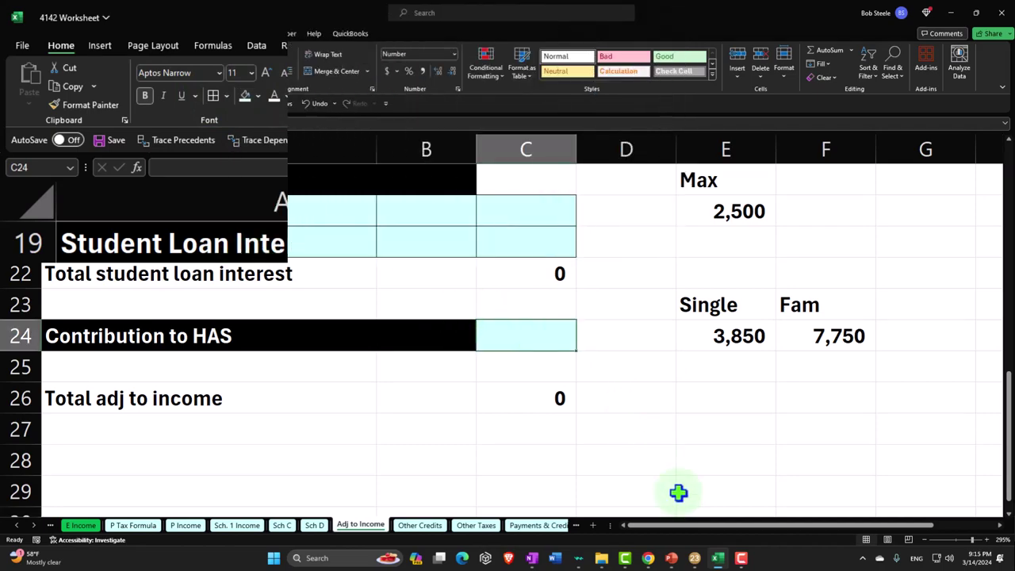
# - Check the HSA deduction on line 13 of Form 8889 in Lacerte and return to C24 in the Excel sheet
pyautogui.click(695, 557)
pyautogui.scroll(-5, 713, 396)
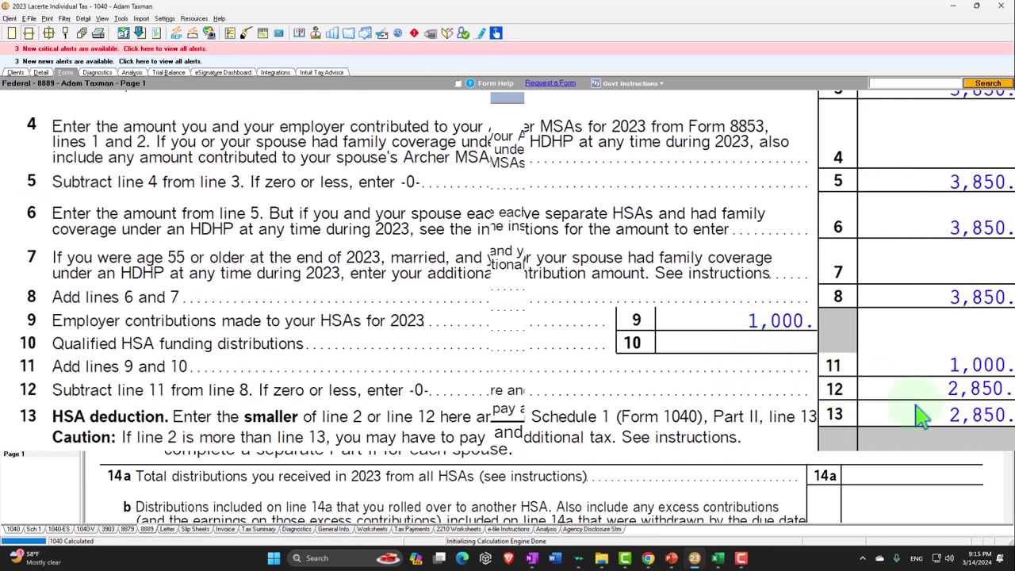
pyautogui.hotkey('alt', 'Tab')
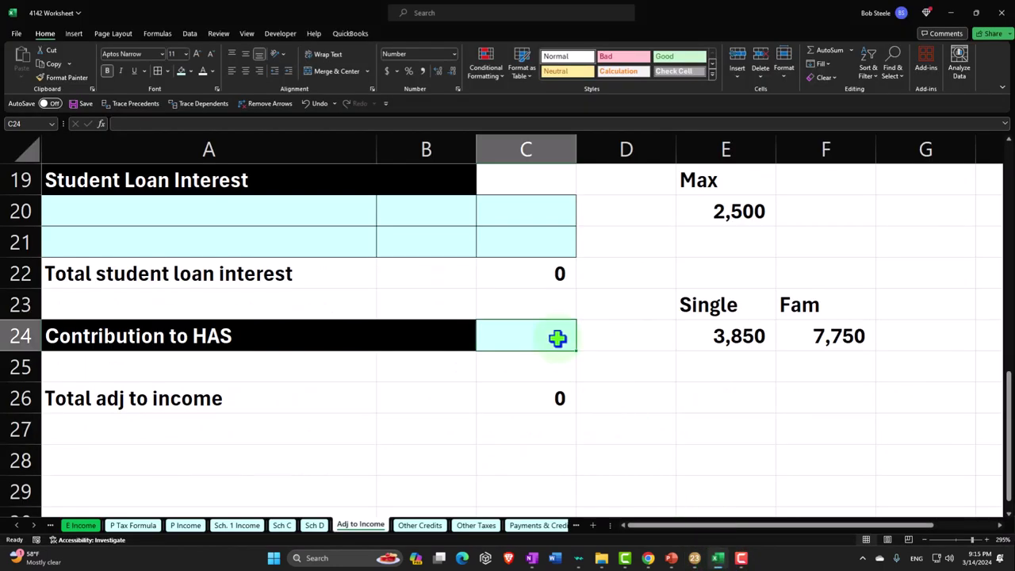
# - Enter 2,850 as the HSA contribution in C24 and add C24 to the total adjustments formula in C26
pyautogui.write('2850')
pyautogui.press('Return')
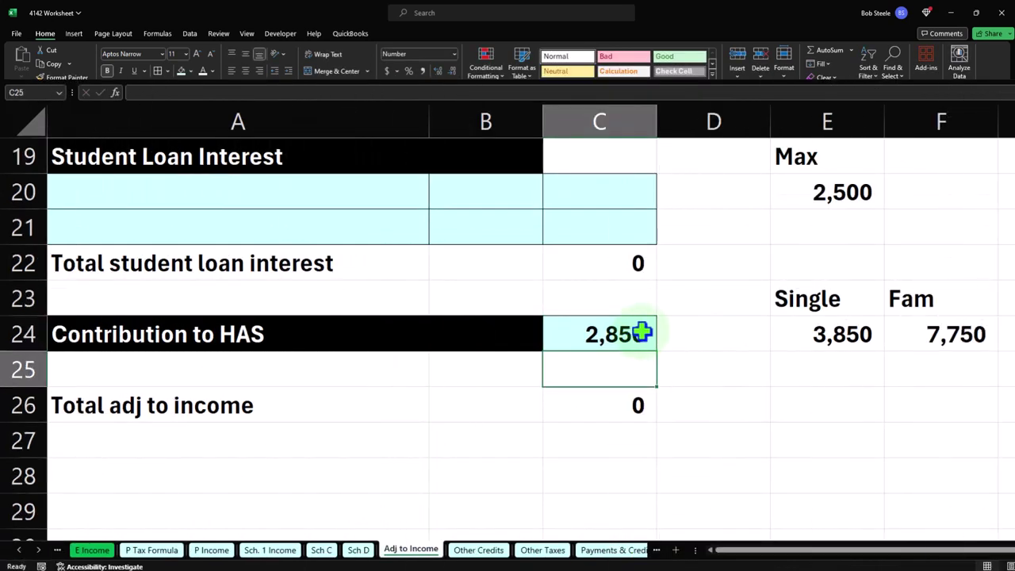
pyautogui.doubleClick(615, 405)
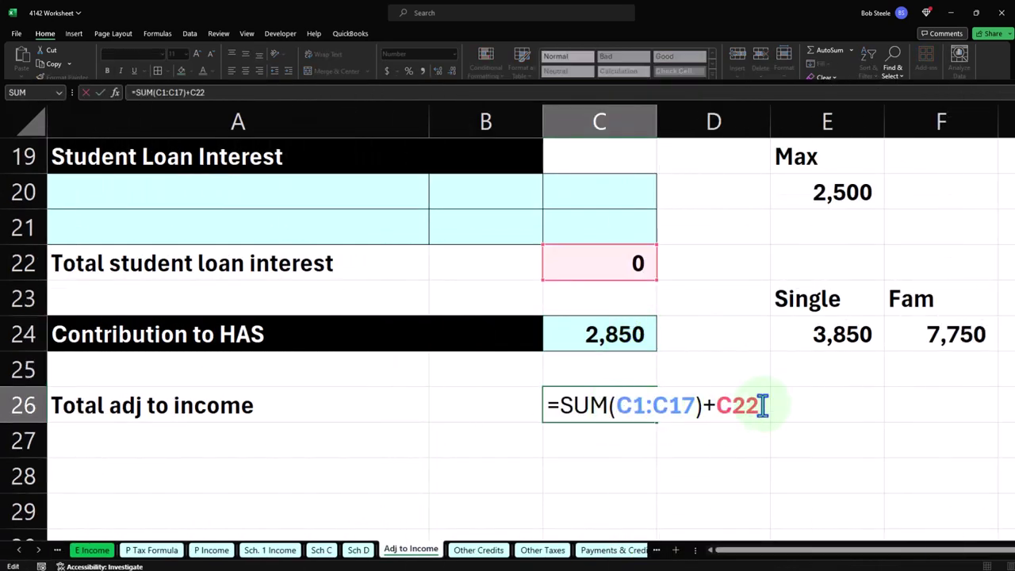
pyautogui.write('+')
pyautogui.click(630, 326)
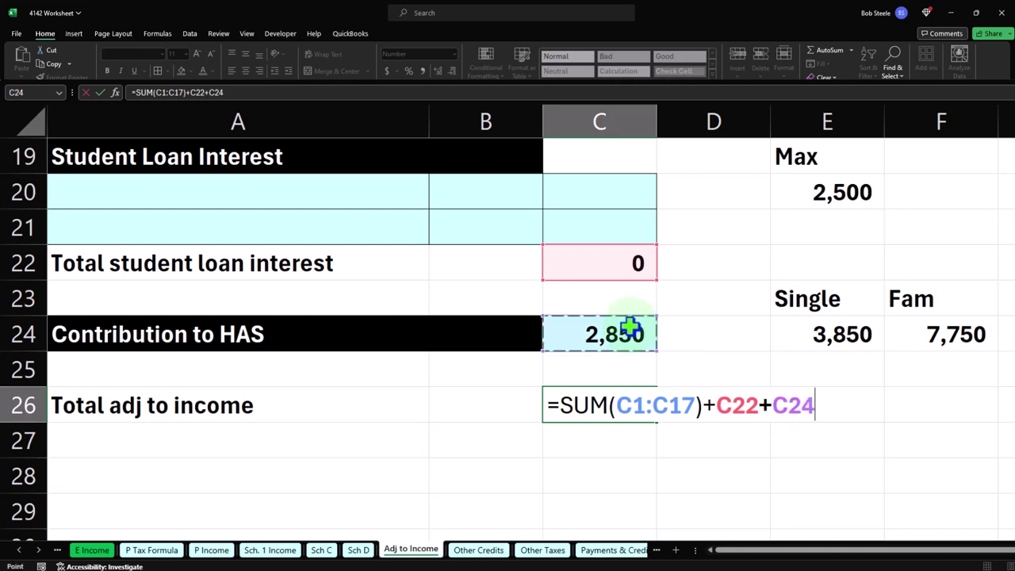
pyautogui.press('Return')
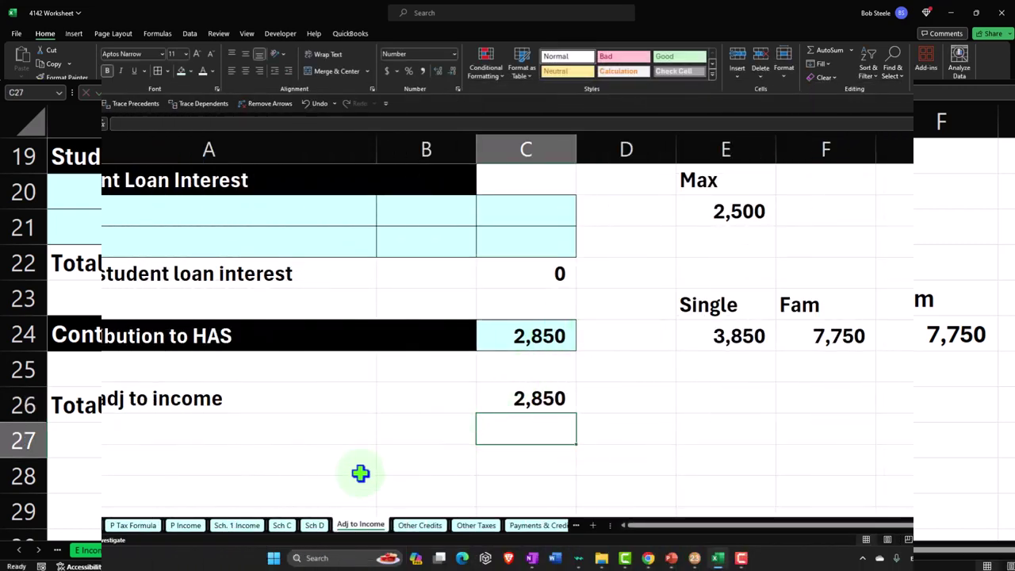
# - Compare income, adjustments and AGI on the P Tax Formula sheet with page 1 of Form 1040 in Lacerte
pyautogui.click(151, 550)
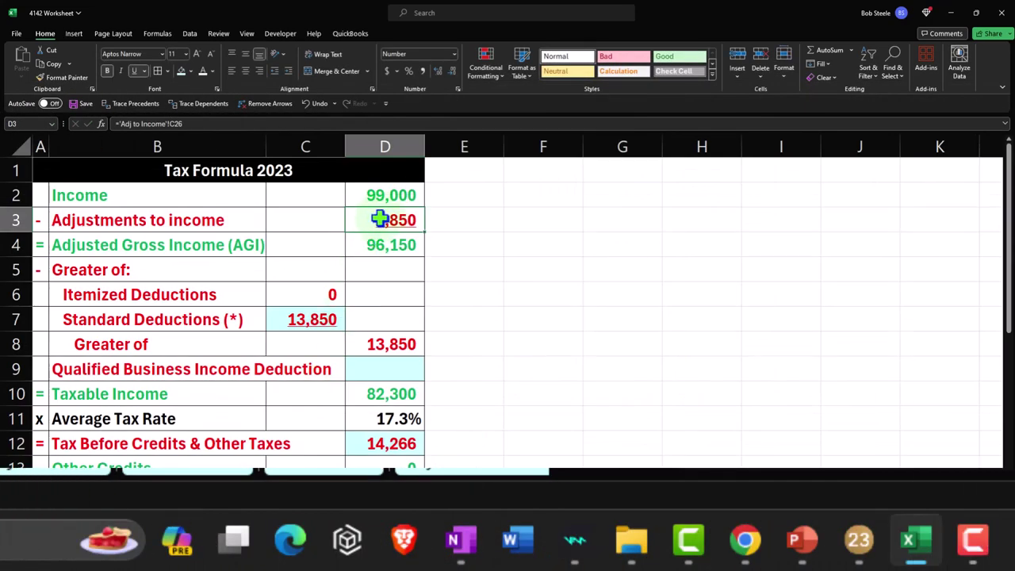
pyautogui.click(391, 195)
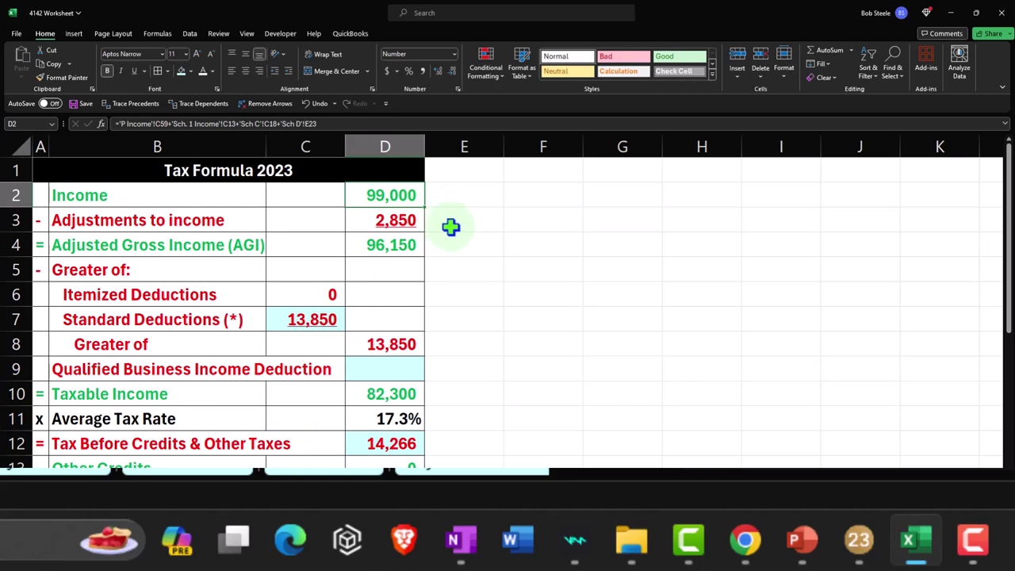
pyautogui.click(447, 241)
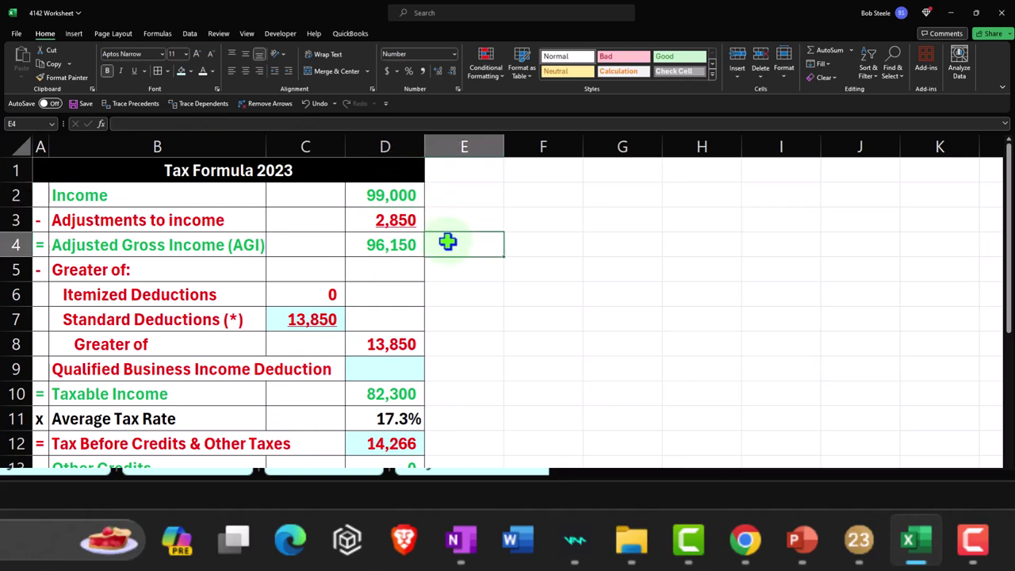
pyautogui.click(912, 547)
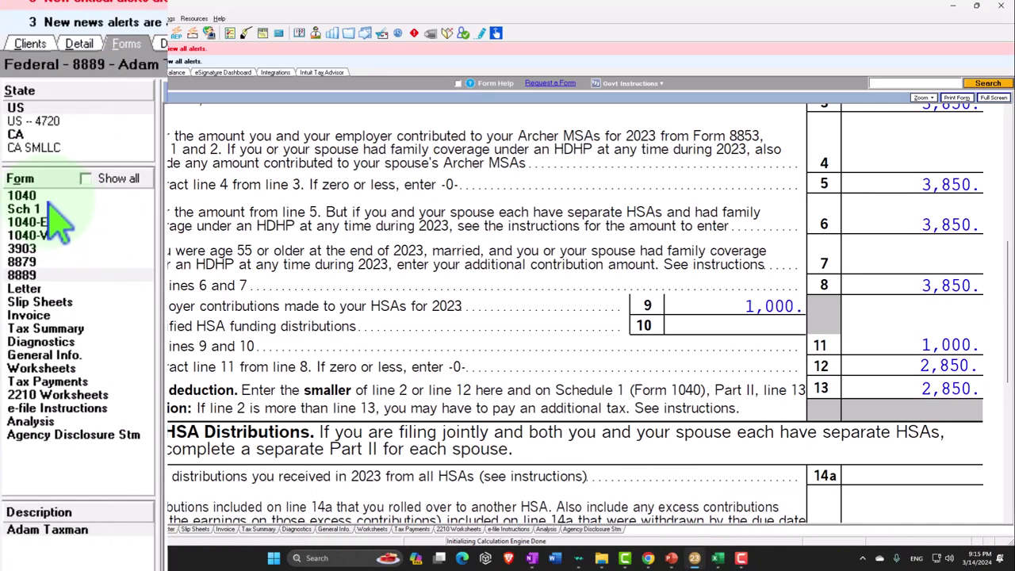
pyautogui.scroll(-10, 685, 446)
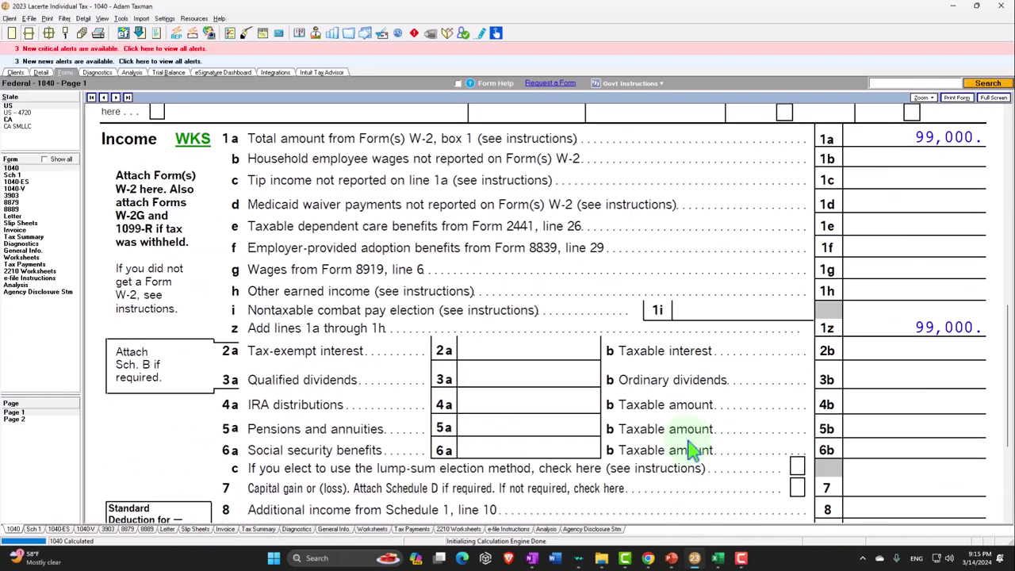
pyautogui.scroll(-2, 888, 450)
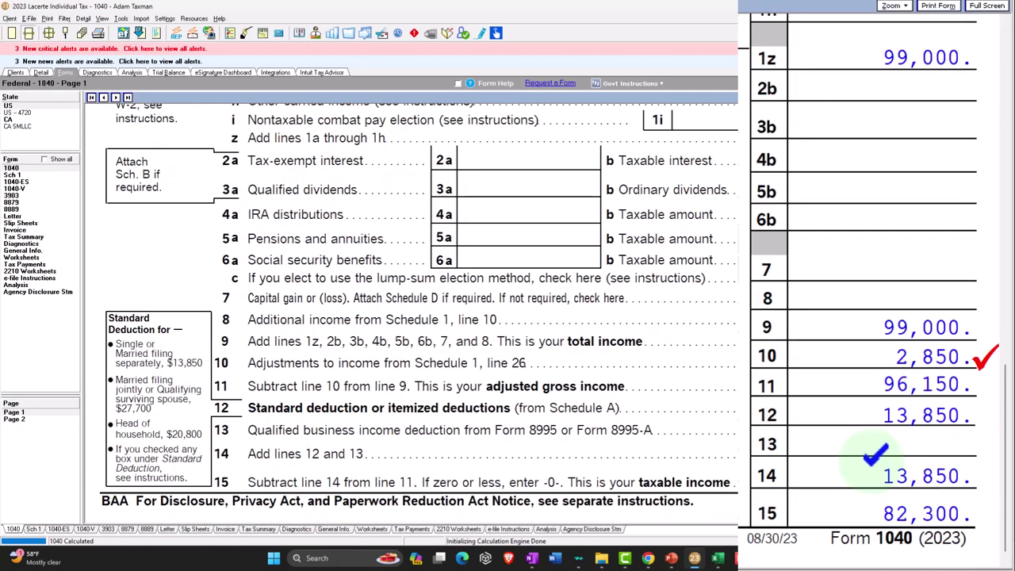
# - Return to the Excel tax formula sheet and check the taxable income in D10 and the tax lines below it
pyautogui.click(716, 557)
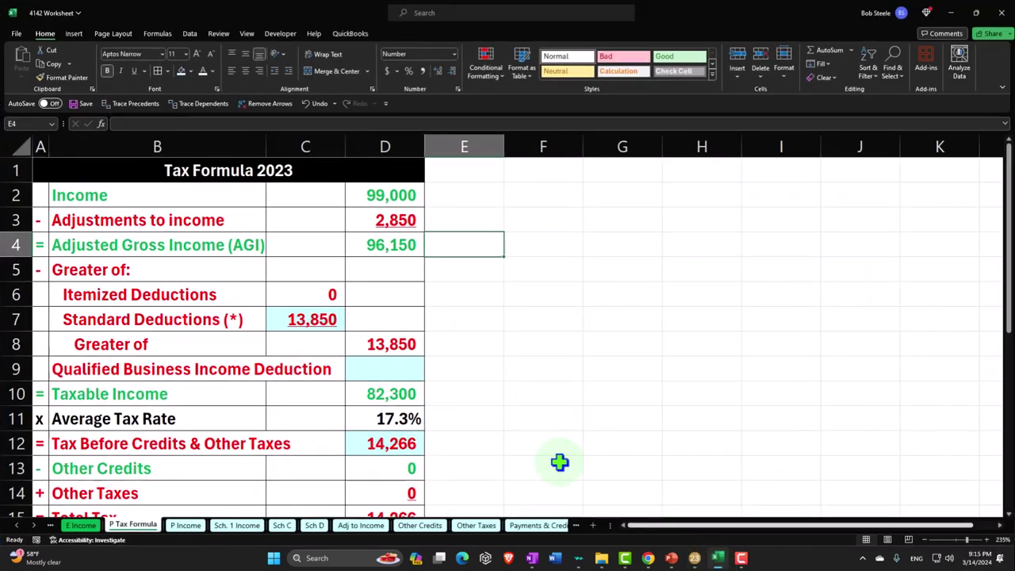
pyautogui.click(386, 394)
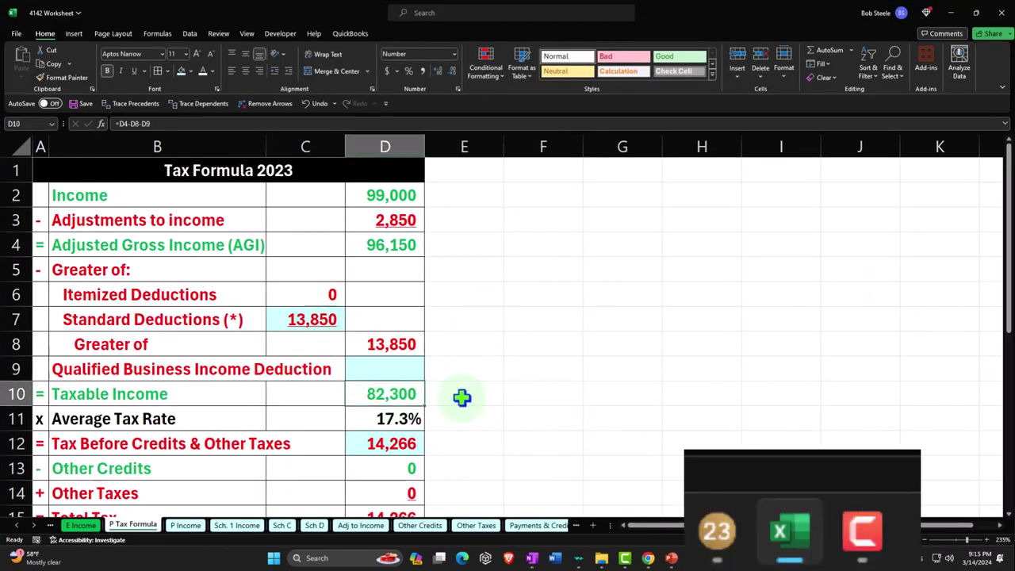
pyautogui.scroll(-1, 462, 397)
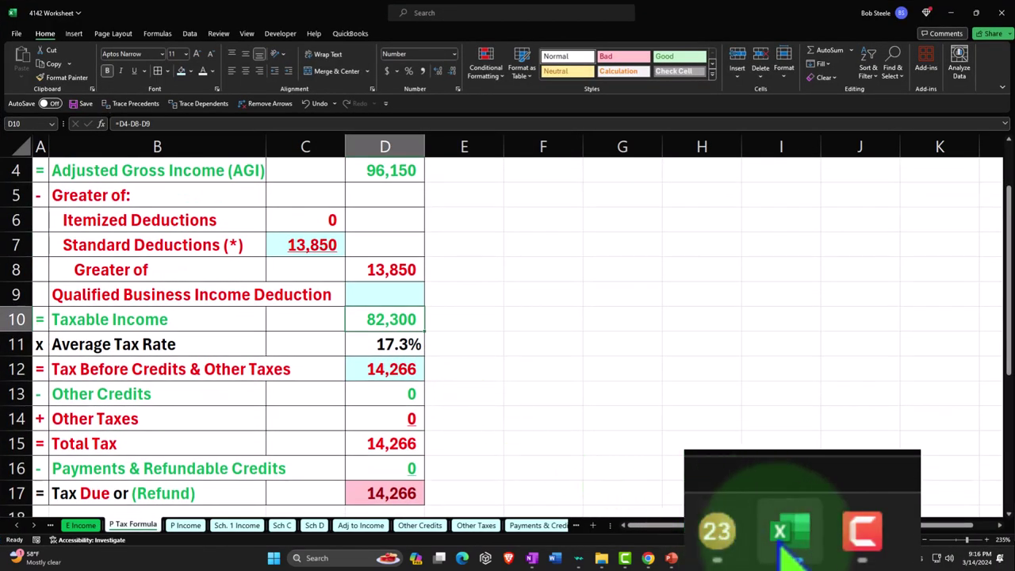
# - Look up the line 16 tax on page 2 of Form 1040 in Lacerte and enter 13,419 in D12 of the Excel sheet
pyautogui.click(718, 530)
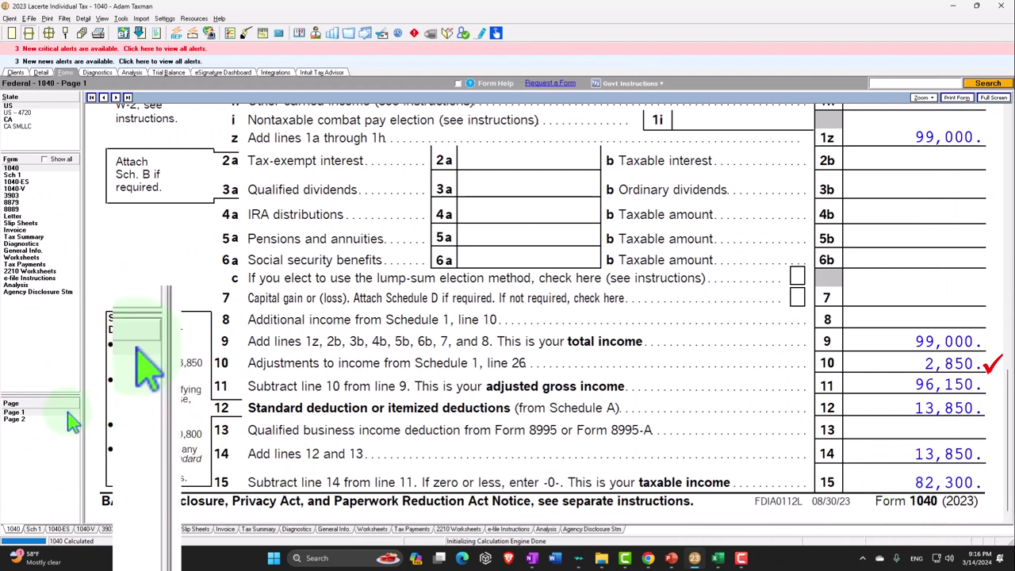
pyautogui.click(65, 365)
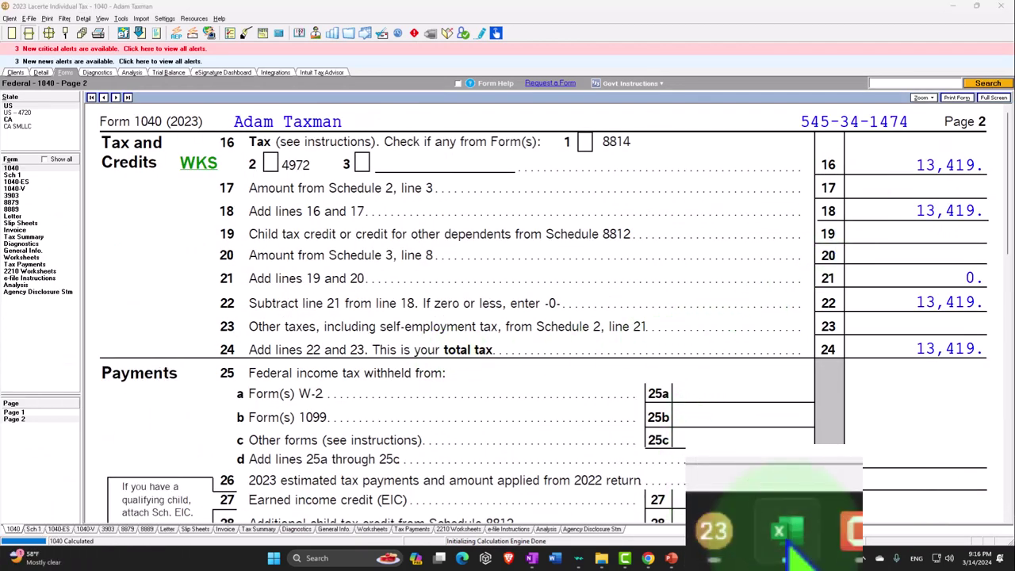
pyautogui.click(717, 558)
pyautogui.click(406, 366)
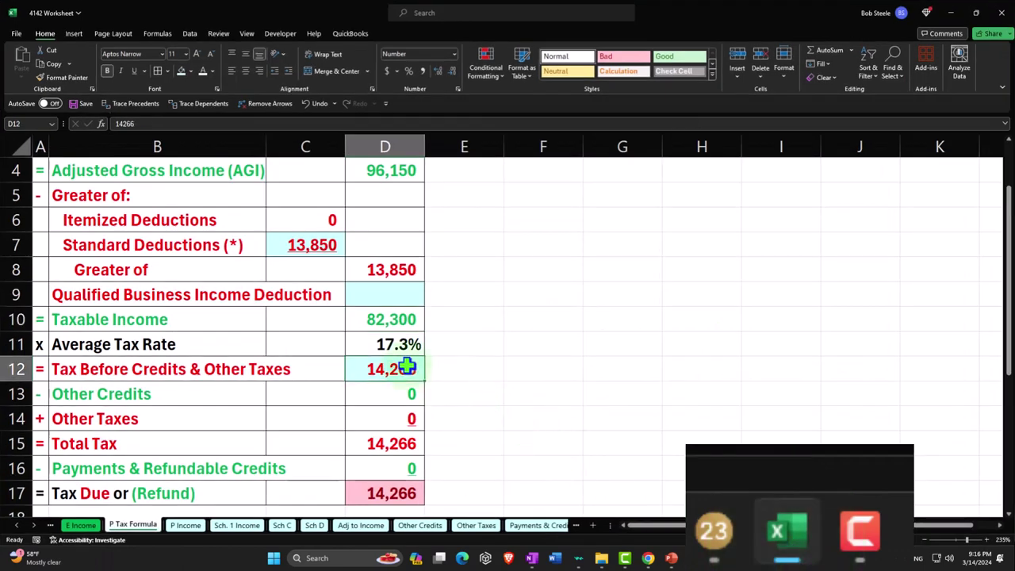
pyautogui.write('13,419')
pyautogui.press('Return')
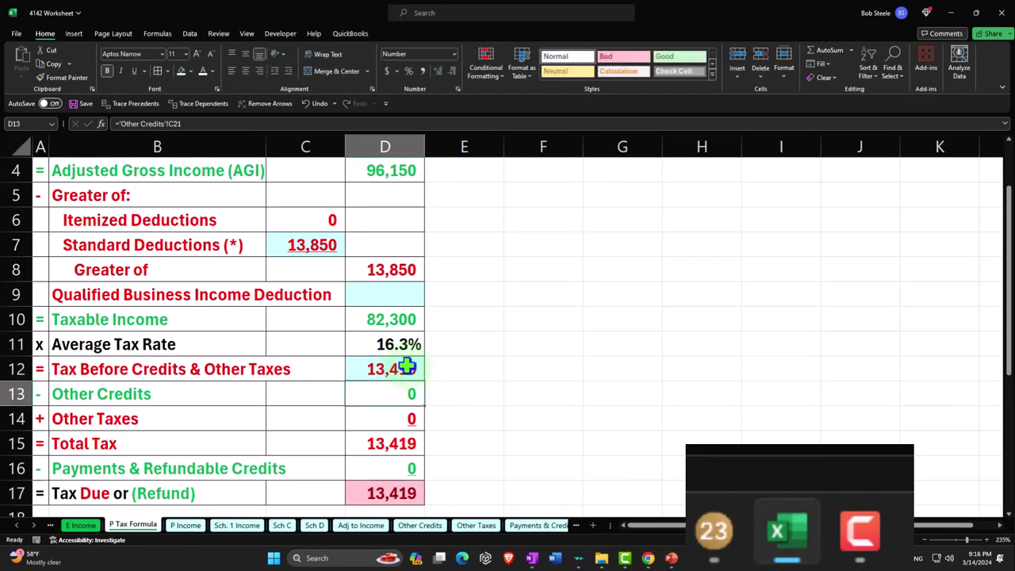
# - Review the tax on Form 1040 in Lacerte and the health savings account deduction on page 2 of Schedule 1
pyautogui.click(715, 557)
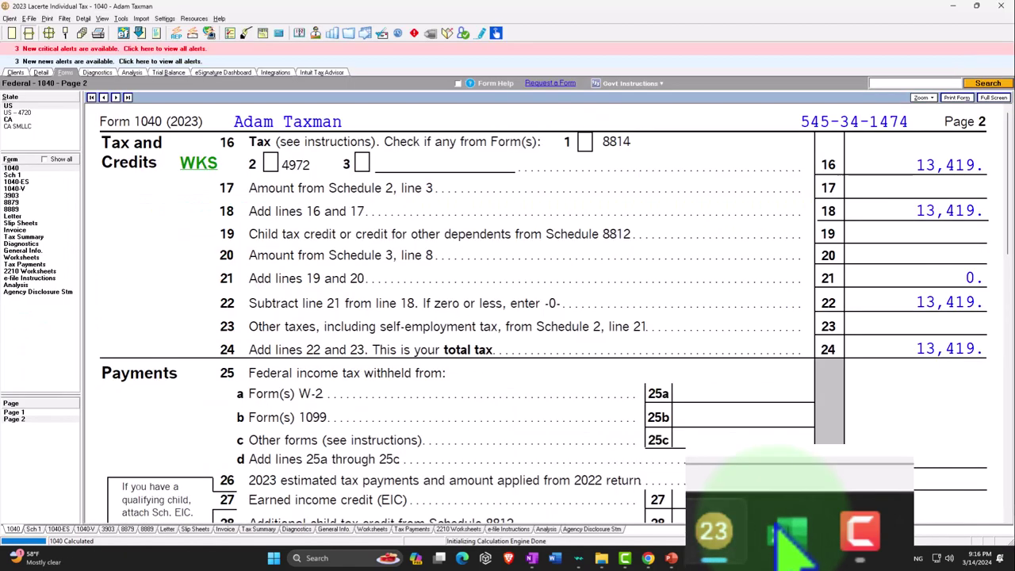
pyautogui.click(38, 413)
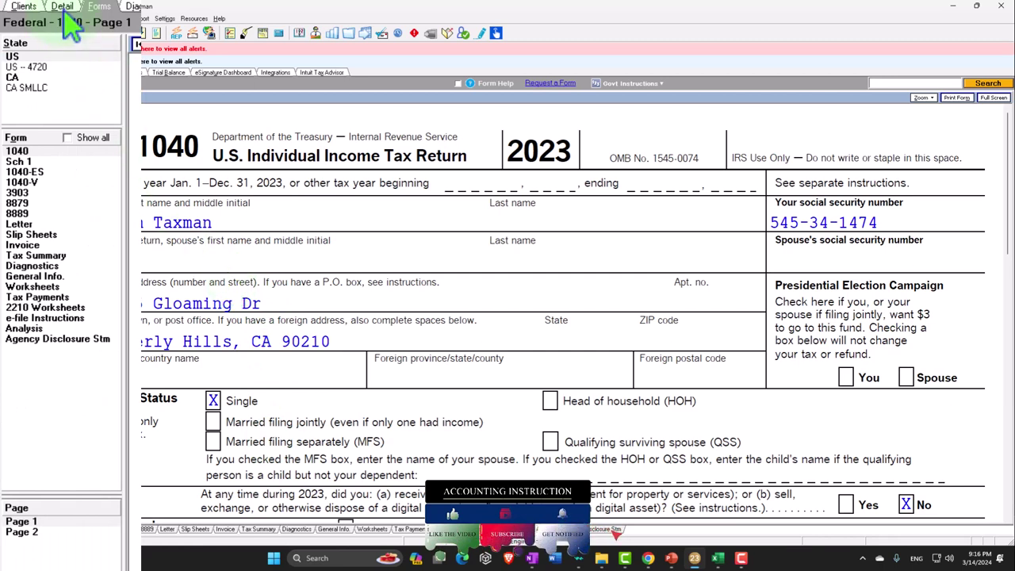
pyautogui.click(12, 174)
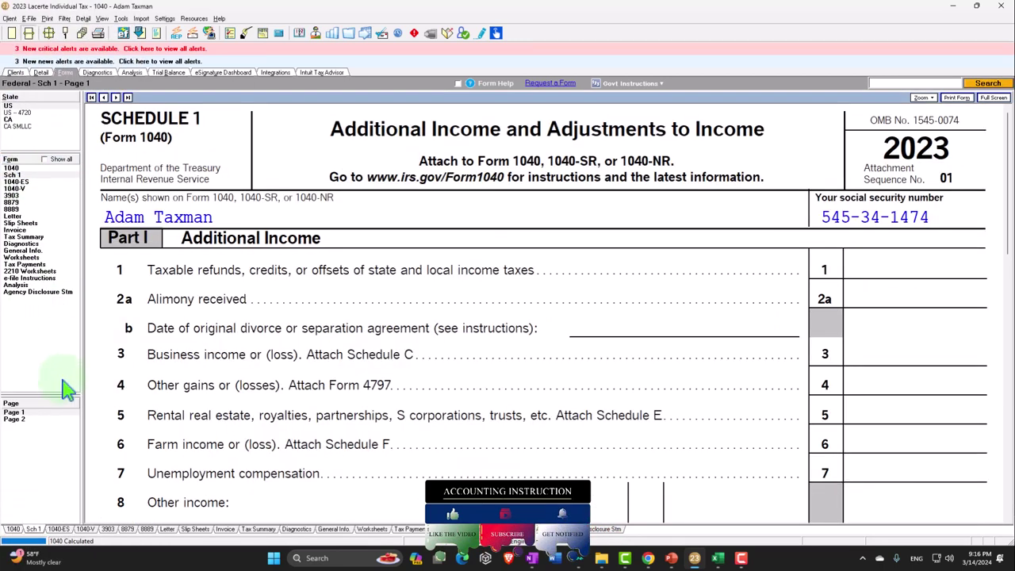
pyautogui.click(31, 421)
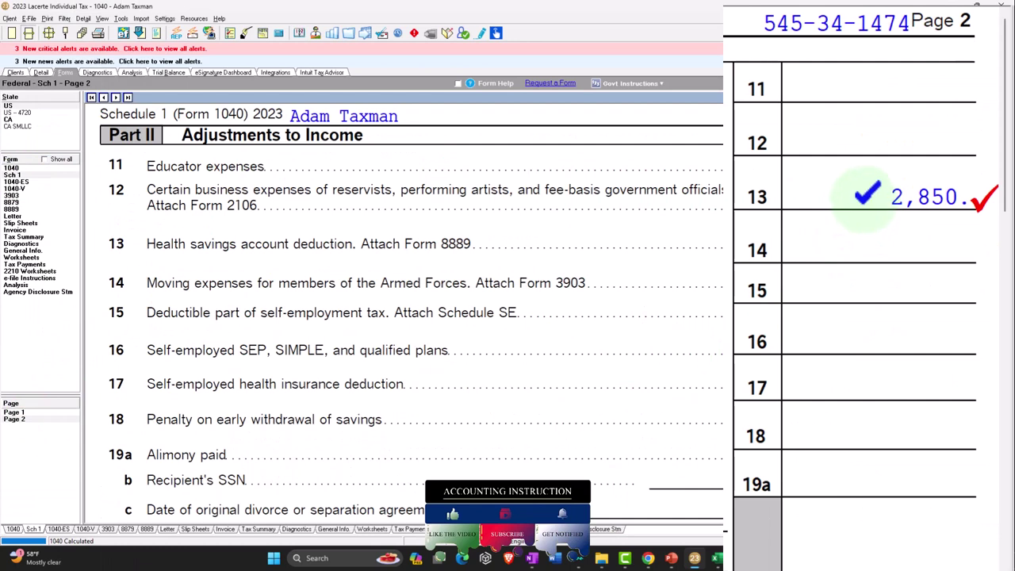
# - Jump from the Schedule 1 line 13 deduction to its HSA input and set the taxpayer's type of coverage to 2 (family)
pyautogui.rightClick(920, 236)
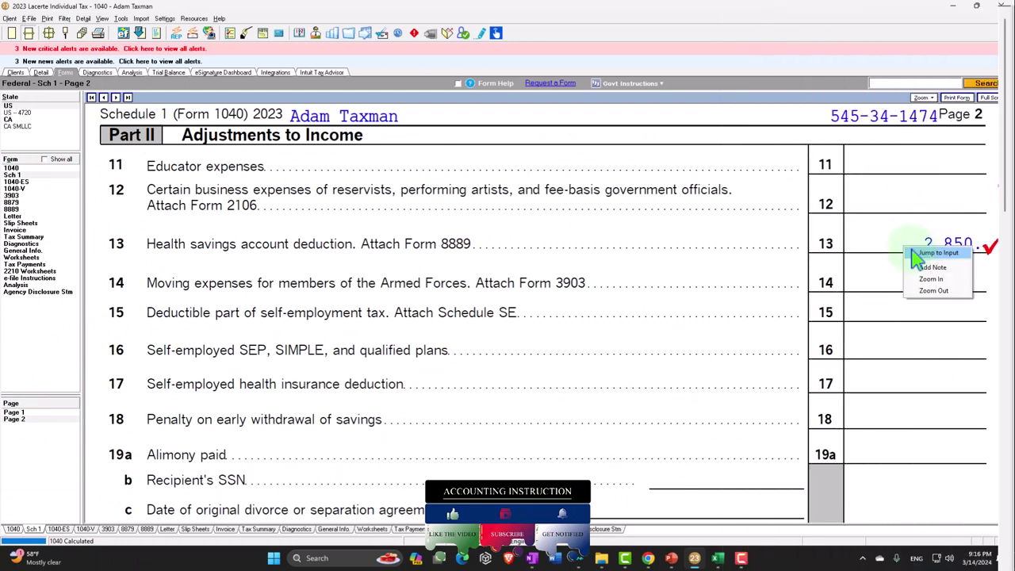
pyautogui.click(934, 236)
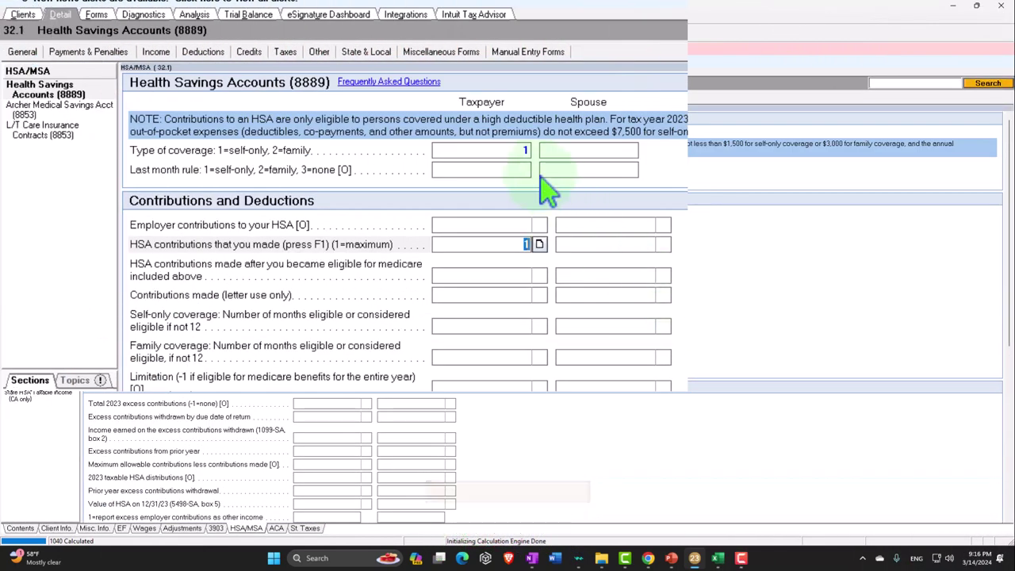
pyautogui.click(515, 151)
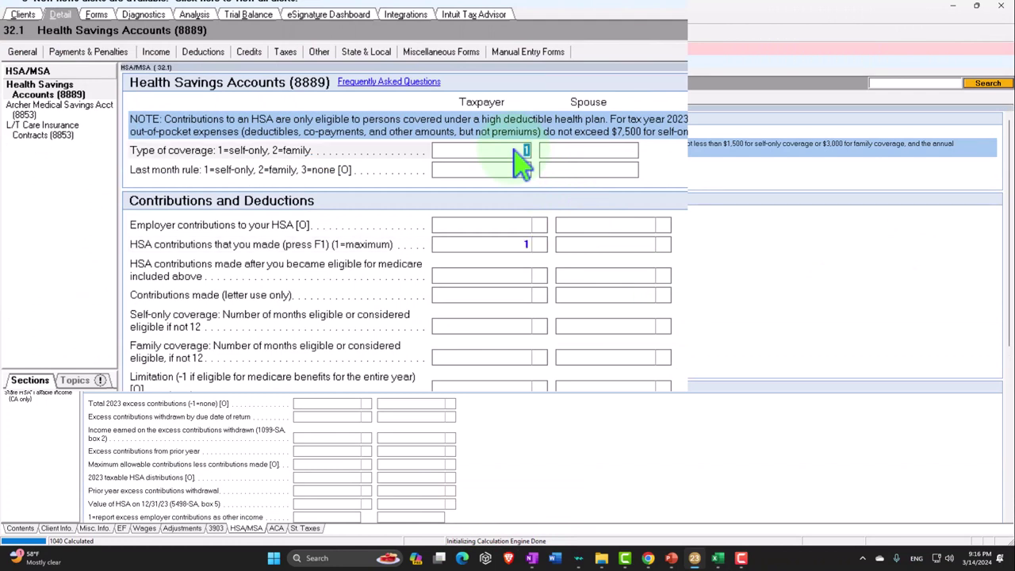
pyautogui.write('2')
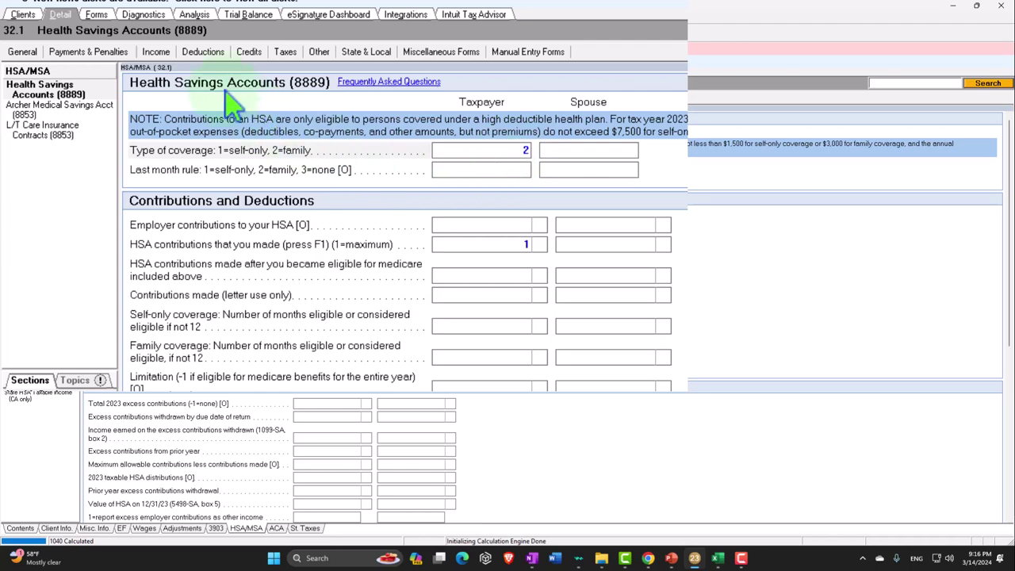
# - Check the HSA deduction on Schedule 1 and examine lines 1 to 13 of Form 8889 under family coverage
pyautogui.click(96, 14)
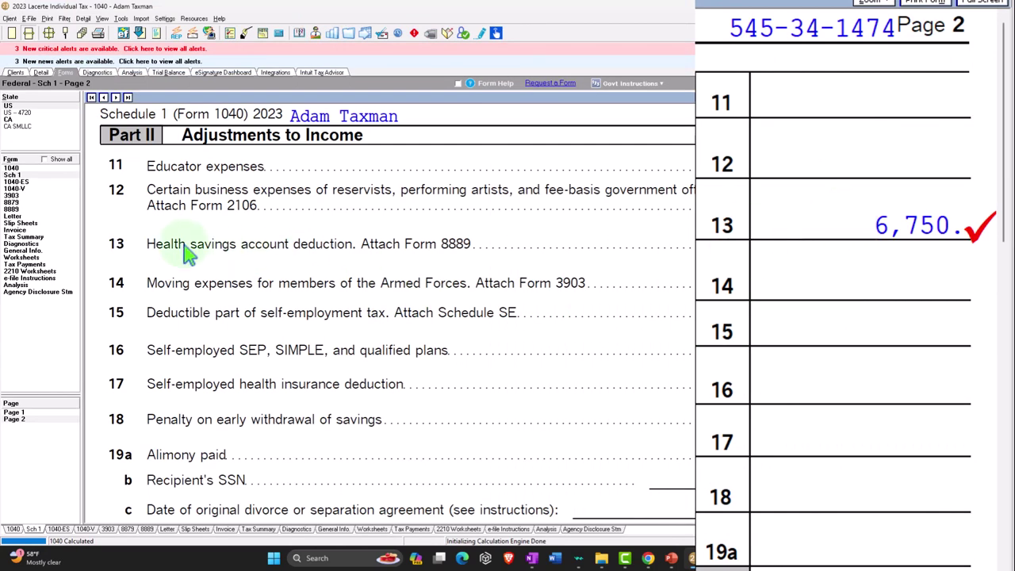
pyautogui.click(11, 207)
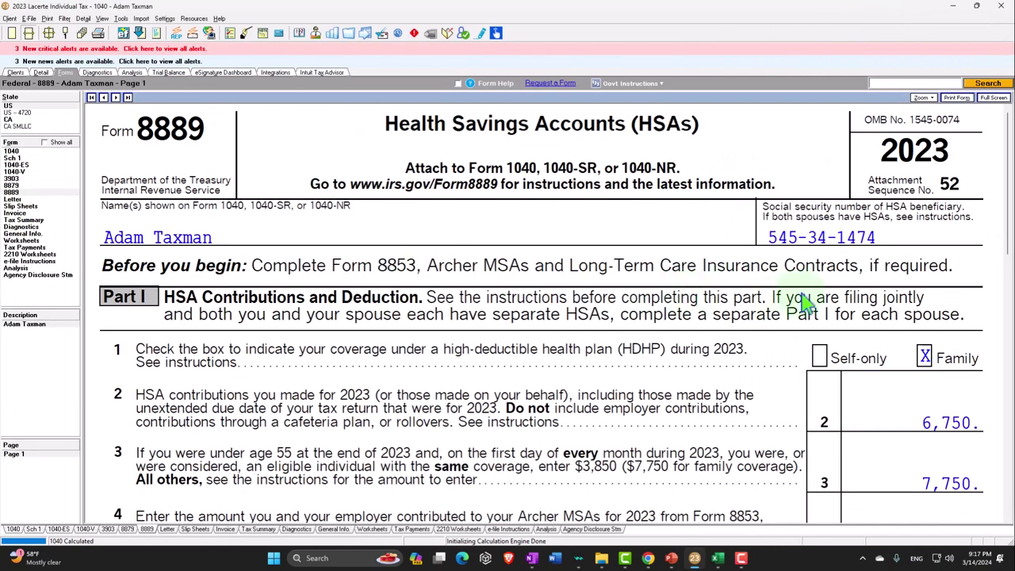
pyautogui.scroll(-5, 805, 317)
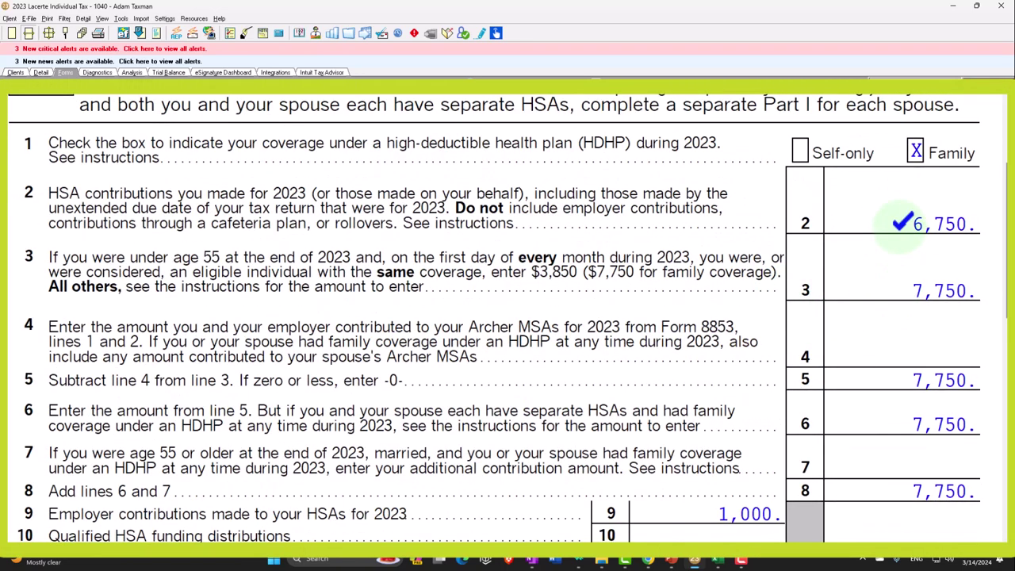
pyautogui.scroll(-2, 815, 351)
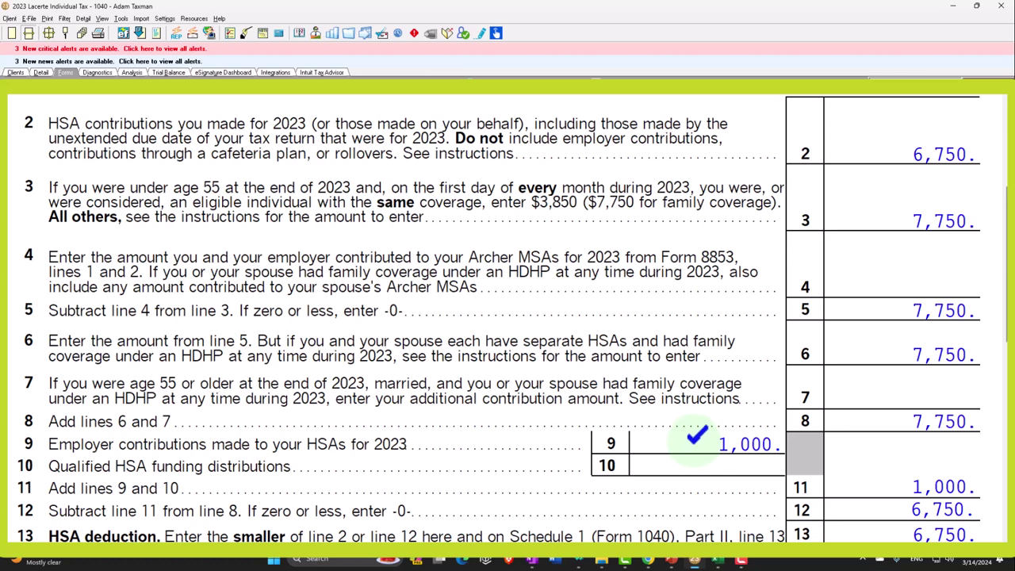
pyautogui.scroll(-2, 696, 434)
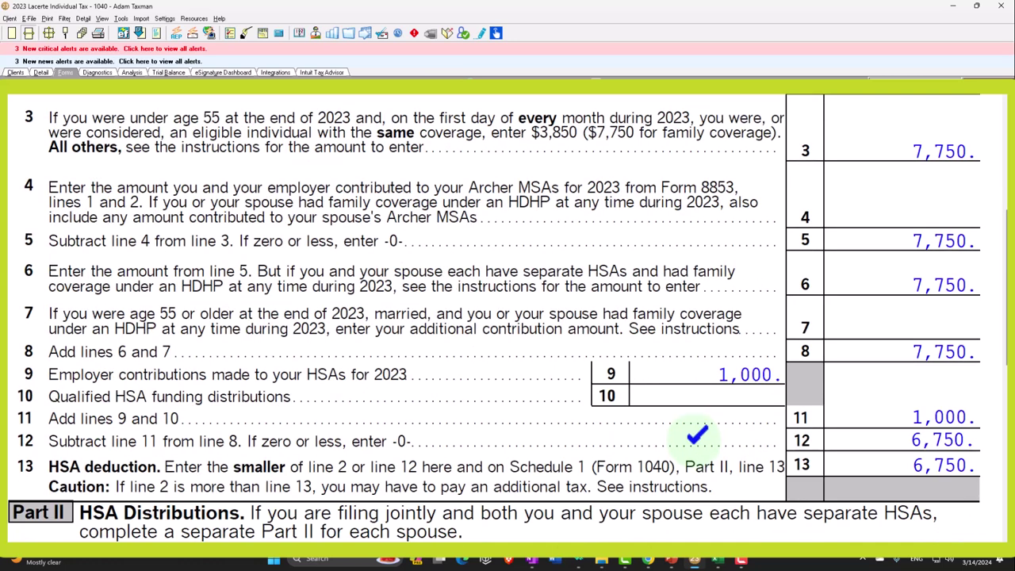